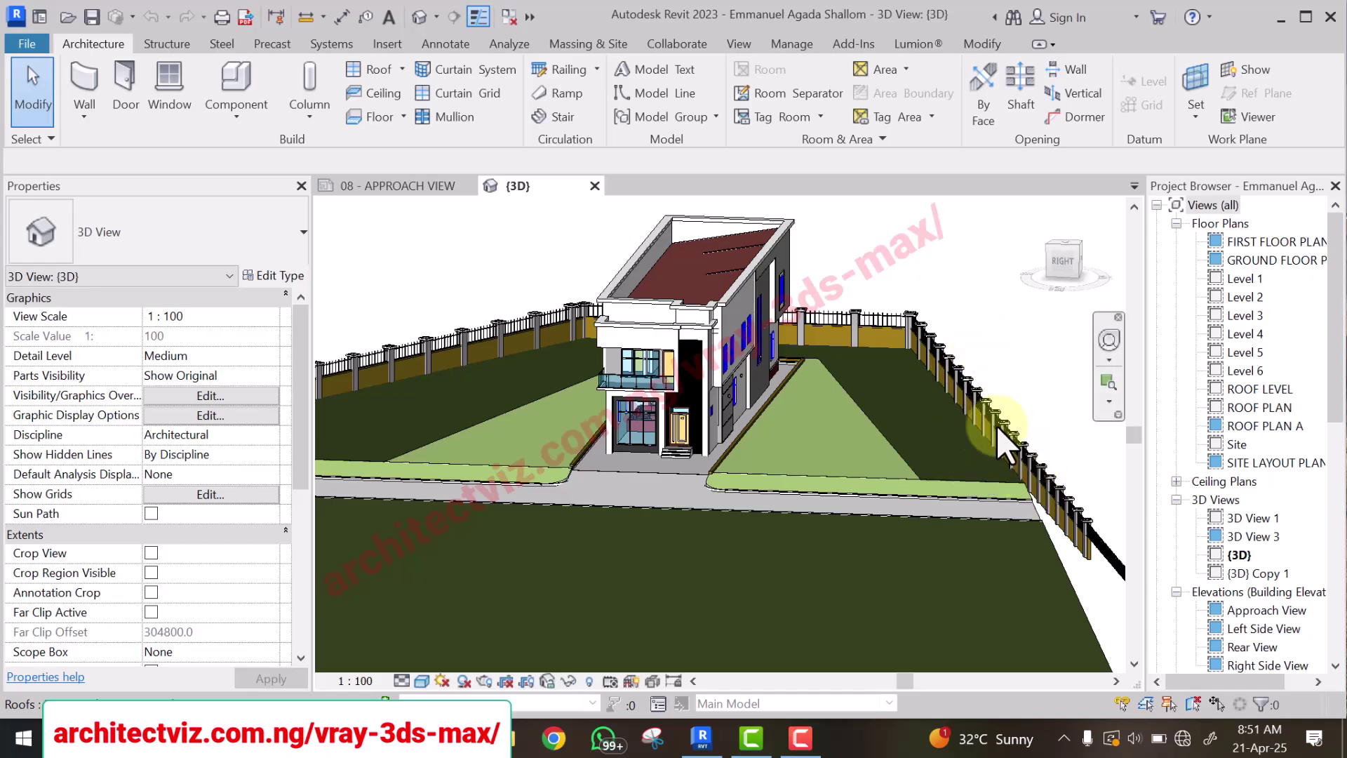
Export the default 3D view as an FBX 2015 and Previous file into the Vray for 3DS Max Tutorial Masterclass folder.
{"action": "scroll", "coordinate": [923, 326], "scroll_direction": "down", "scroll_amount": 1}
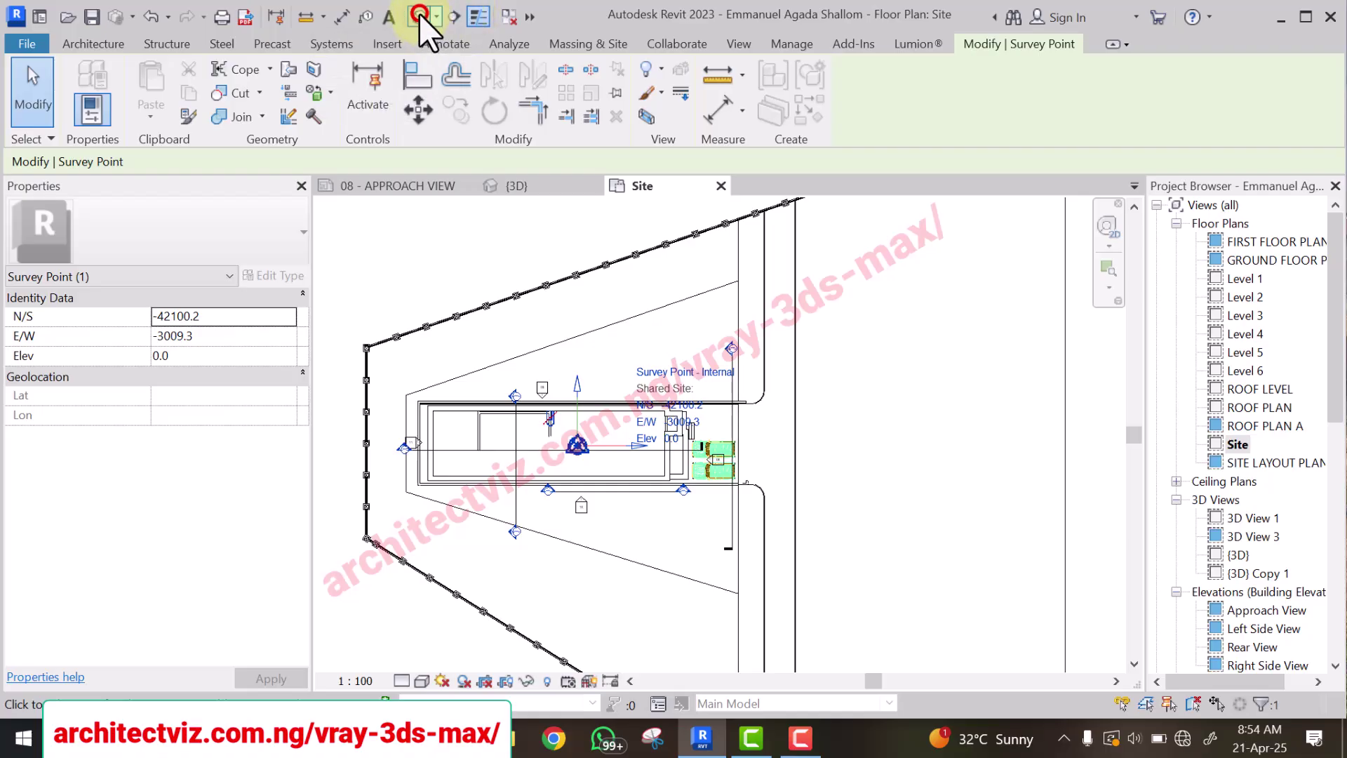
{"action": "left_click", "coordinate": [419, 16]}
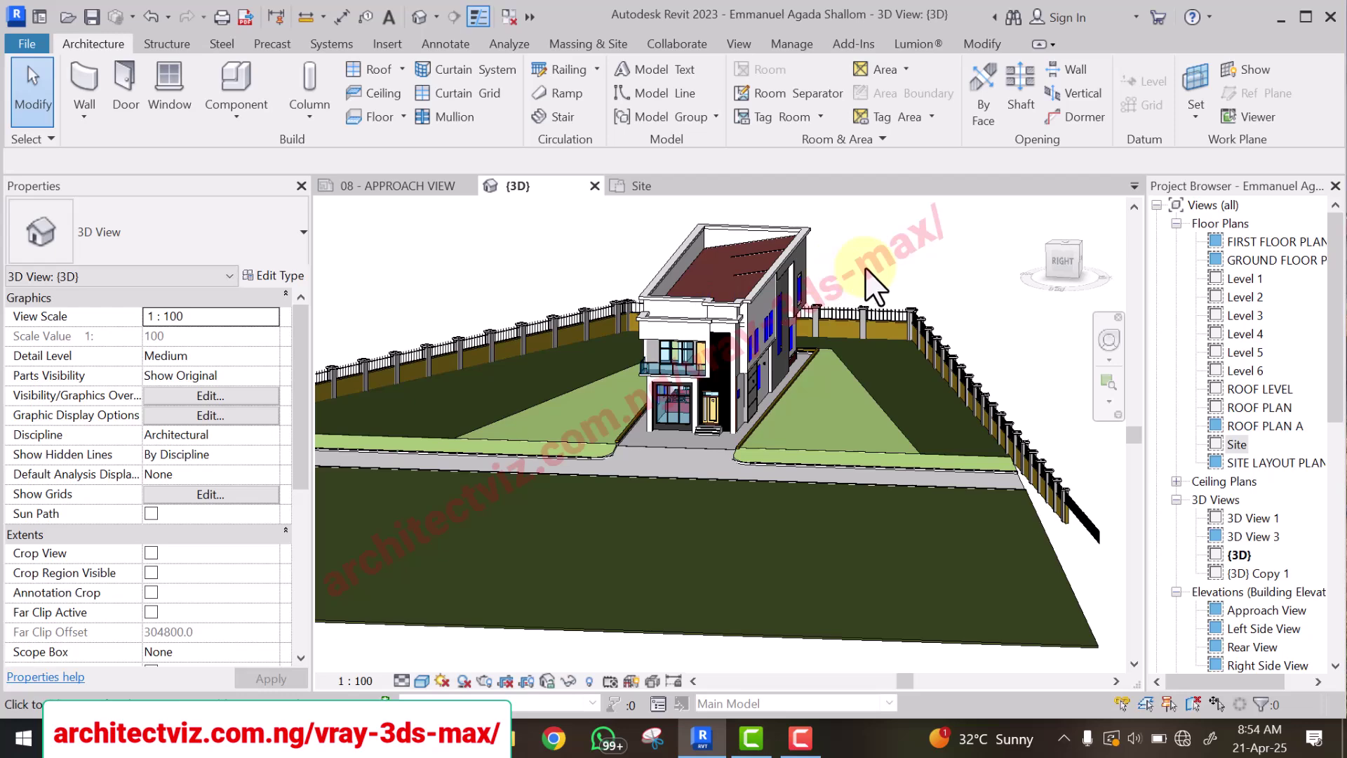
{"action": "left_click", "coordinate": [28, 40]}
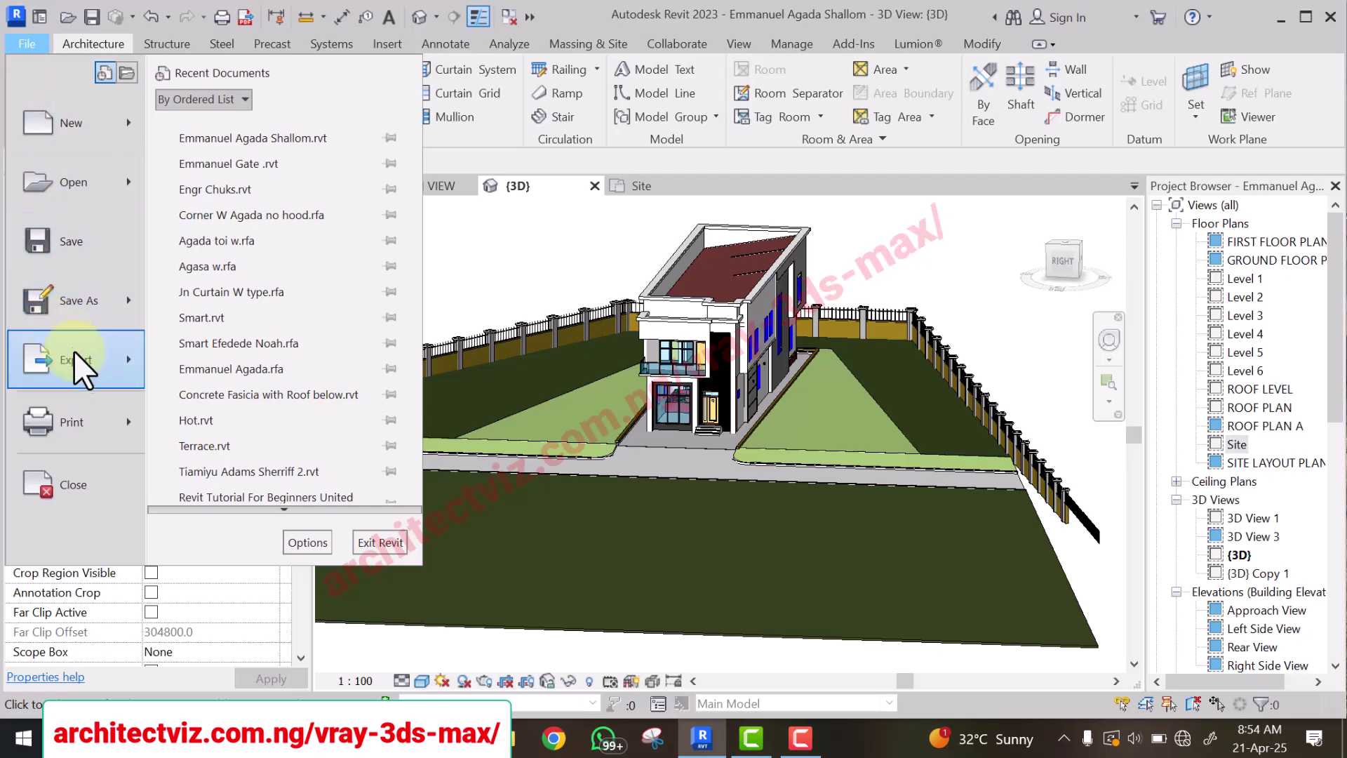
{"action": "left_click", "coordinate": [124, 357]}
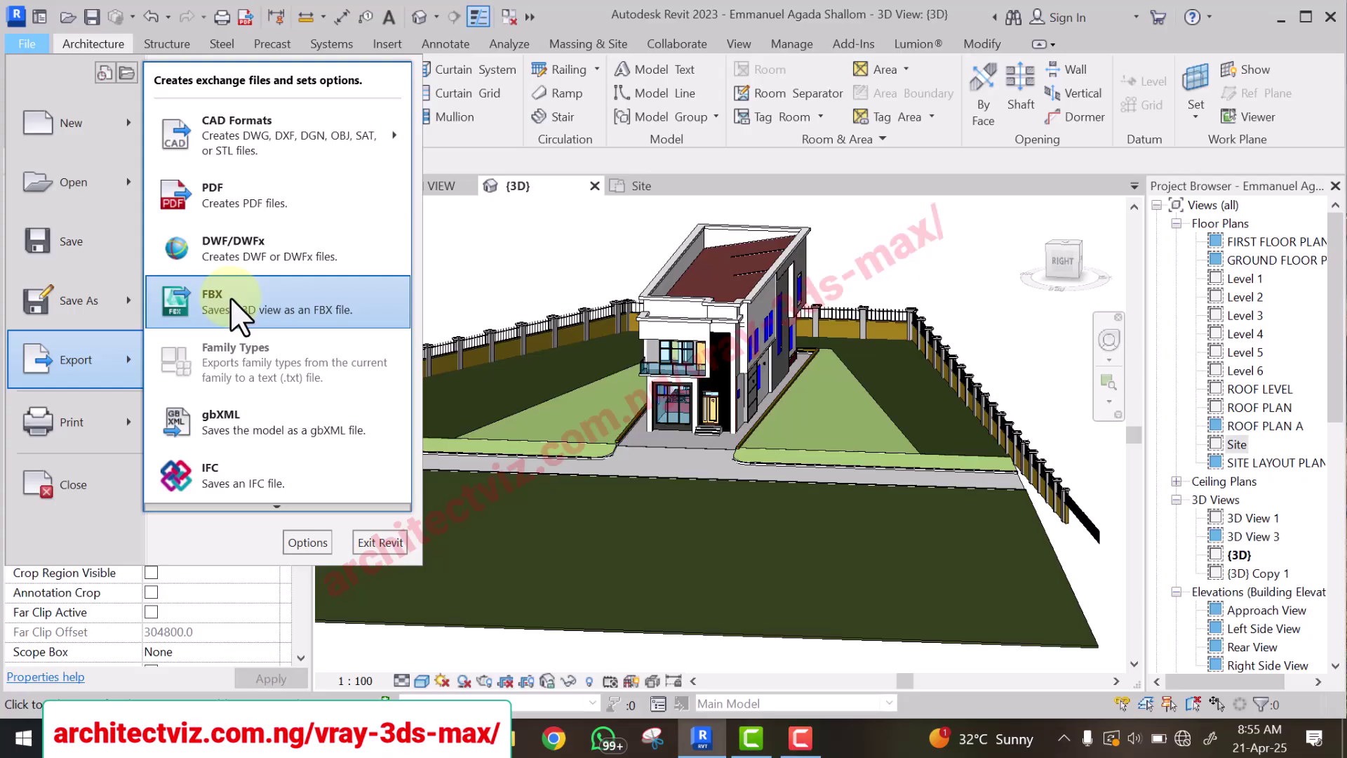
{"action": "left_click", "coordinate": [238, 314]}
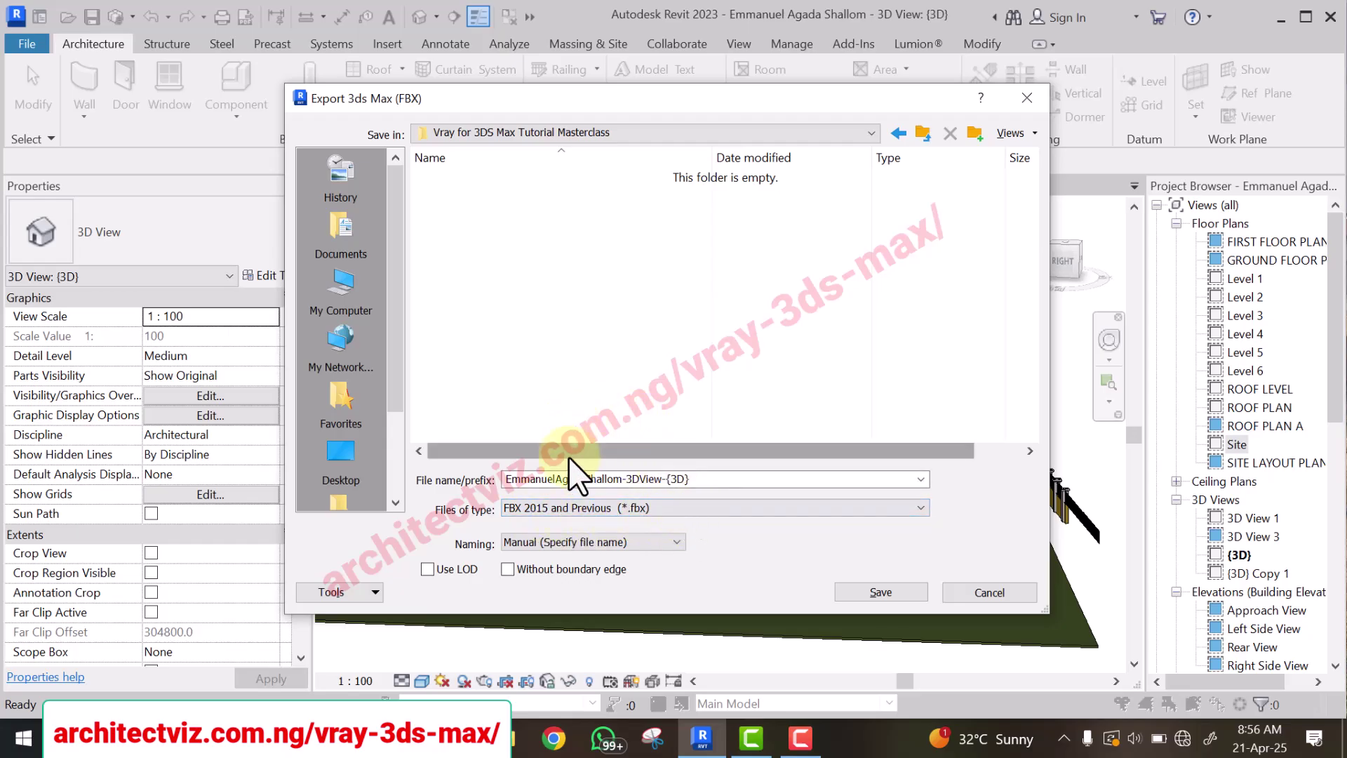
{"action": "left_click", "coordinate": [879, 592]}
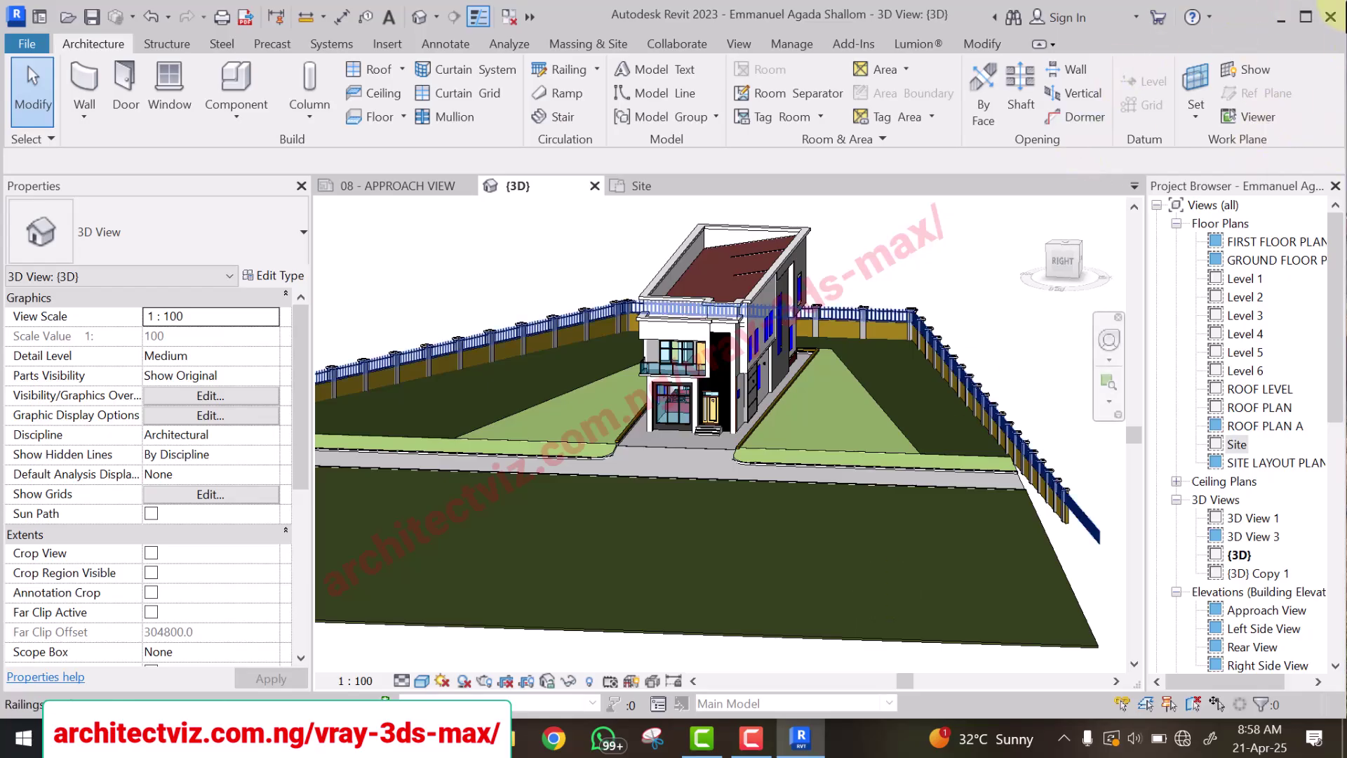
Close Revit with the project changes saved, and switch to 3ds Max 2017 with its welcome screen dismissed.
{"action": "left_click", "coordinate": [1331, 17]}
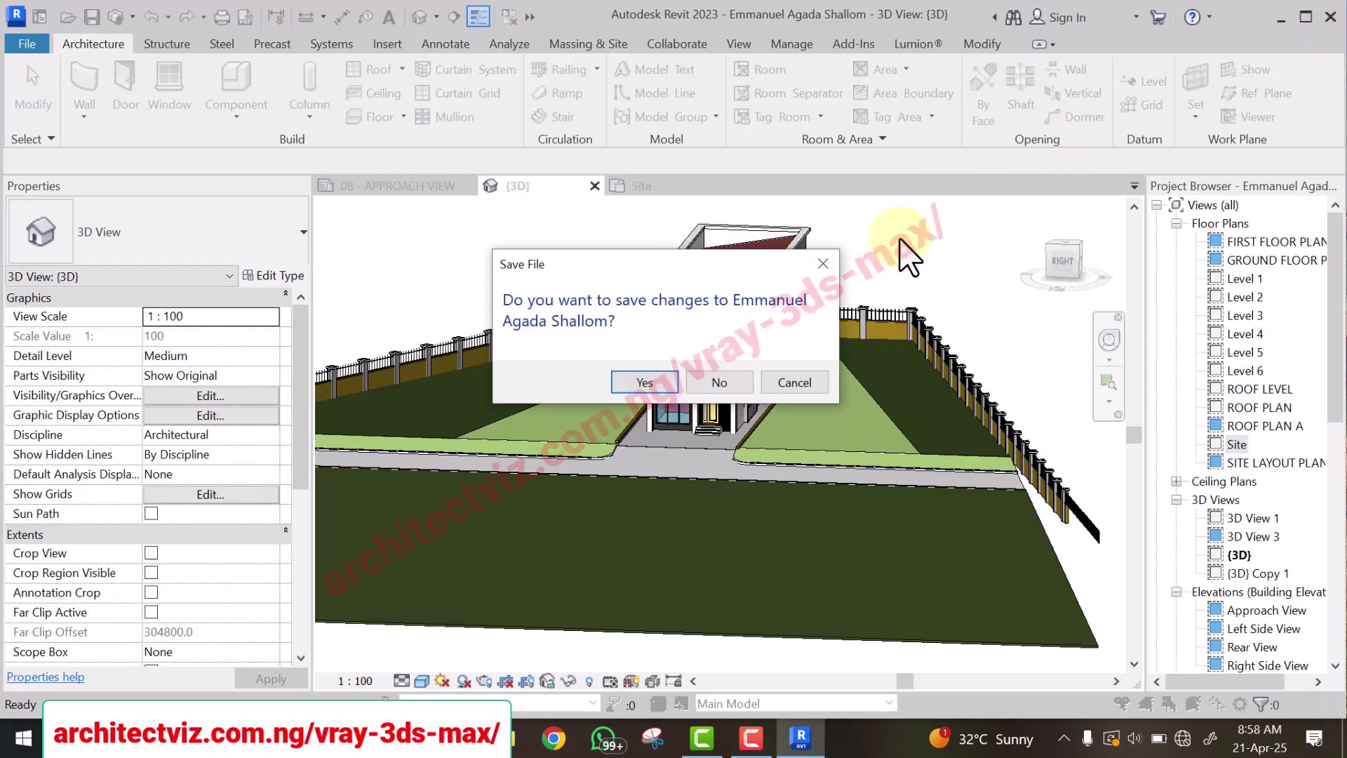
{"action": "left_click", "coordinate": [635, 382]}
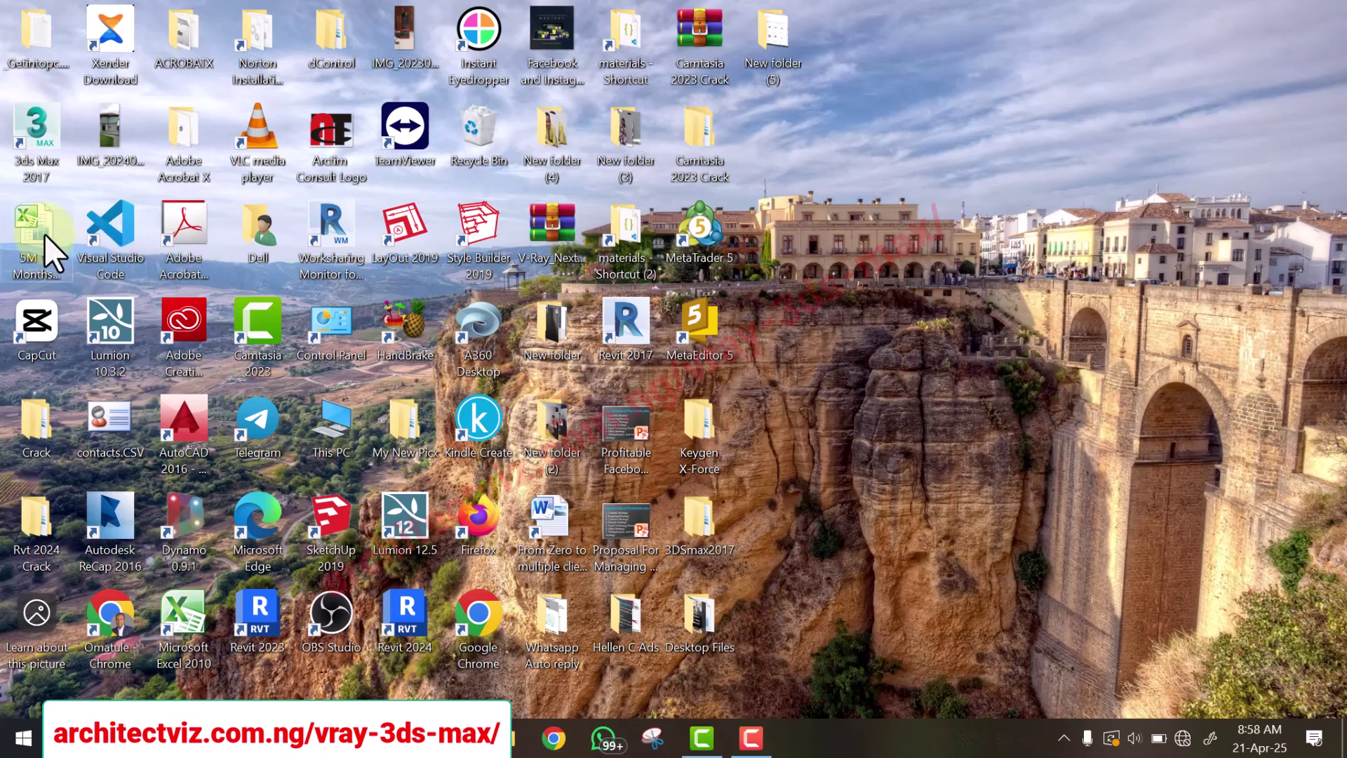
{"action": "double_click", "coordinate": [40, 121]}
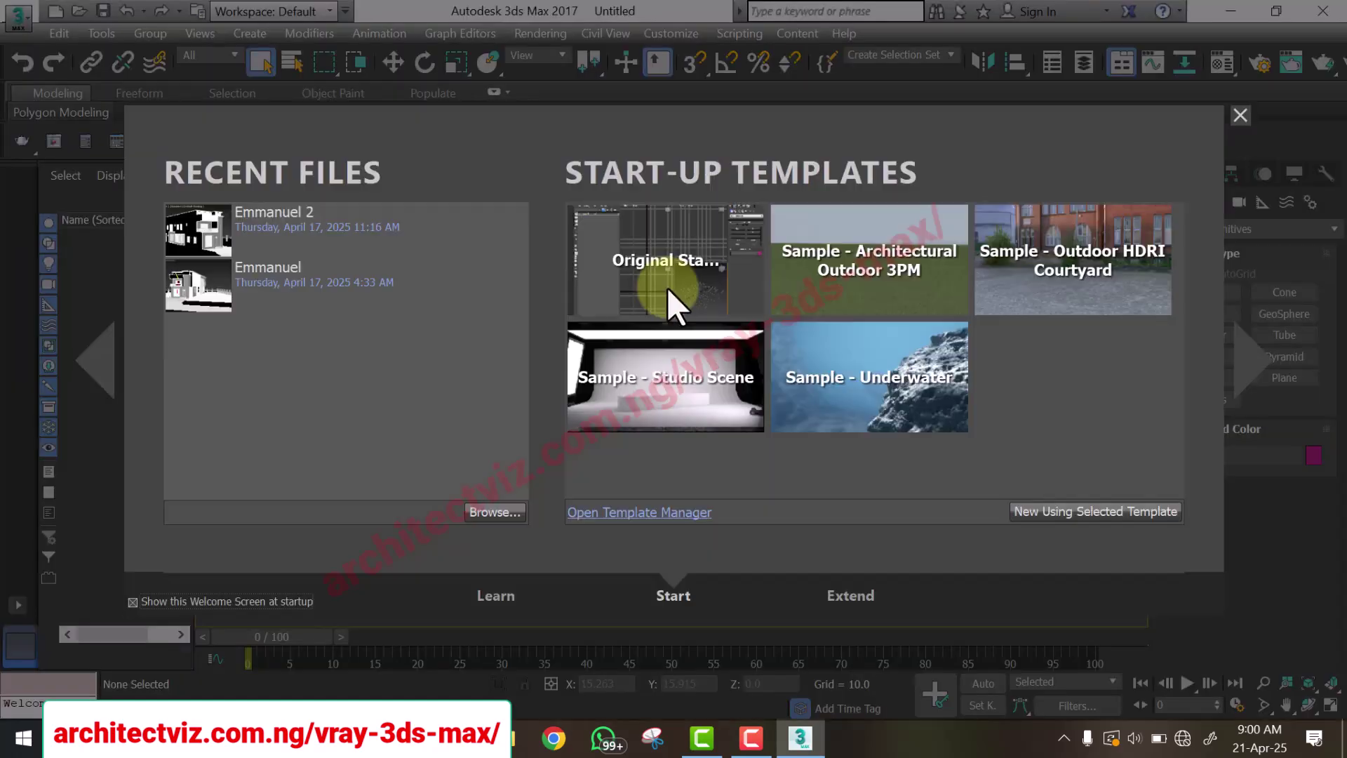
{"action": "left_click", "coordinate": [1240, 115]}
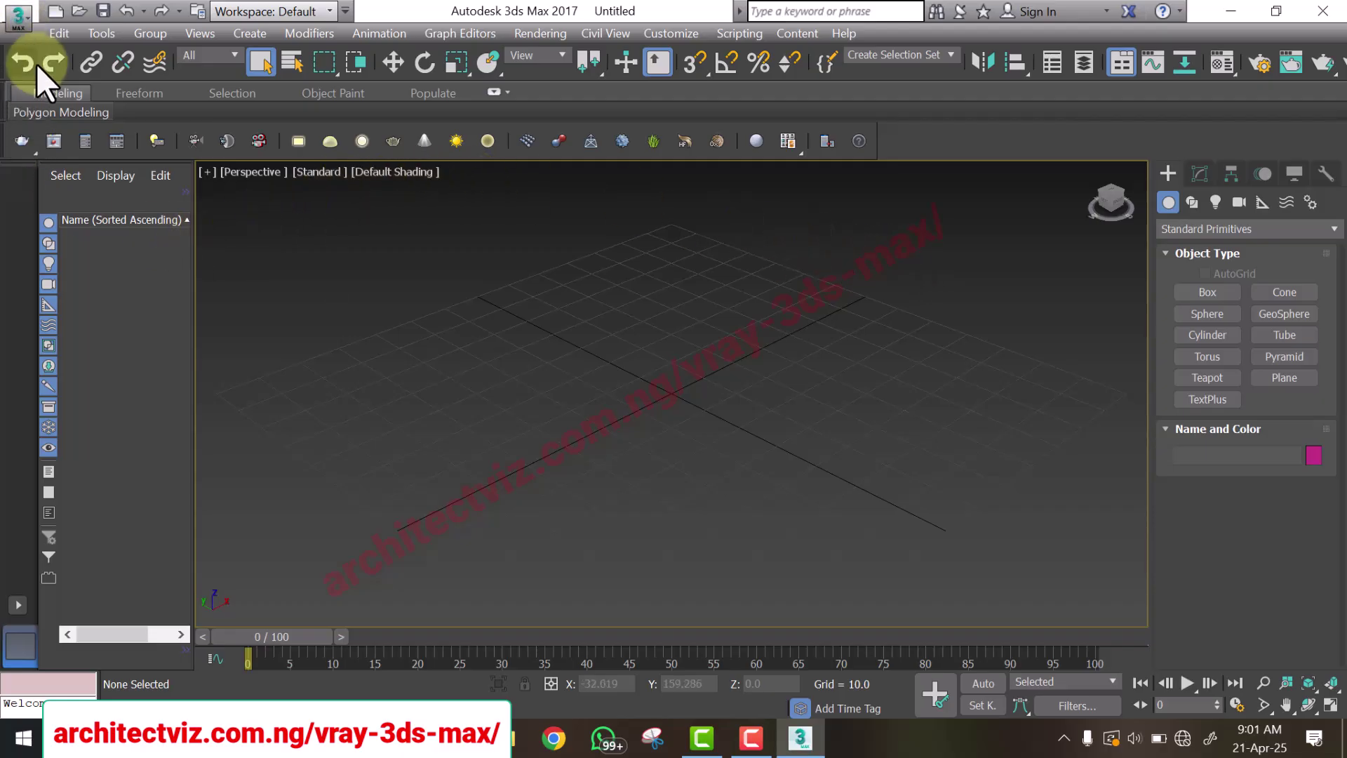
Start an FBX link using the exported 3D view file from the Vray for 3DS Max Tutorial Masterclass folder.
{"action": "left_click", "coordinate": [21, 28]}
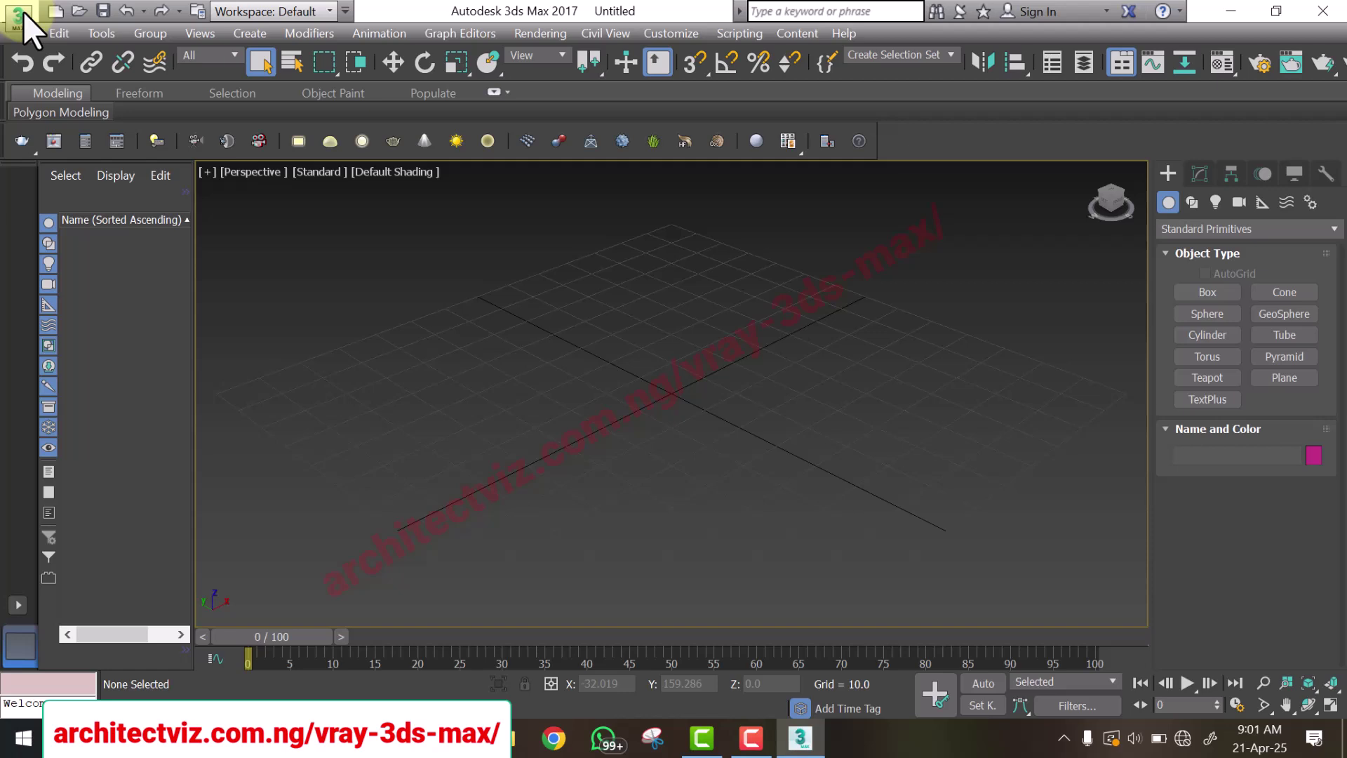
{"action": "left_click", "coordinate": [18, 13]}
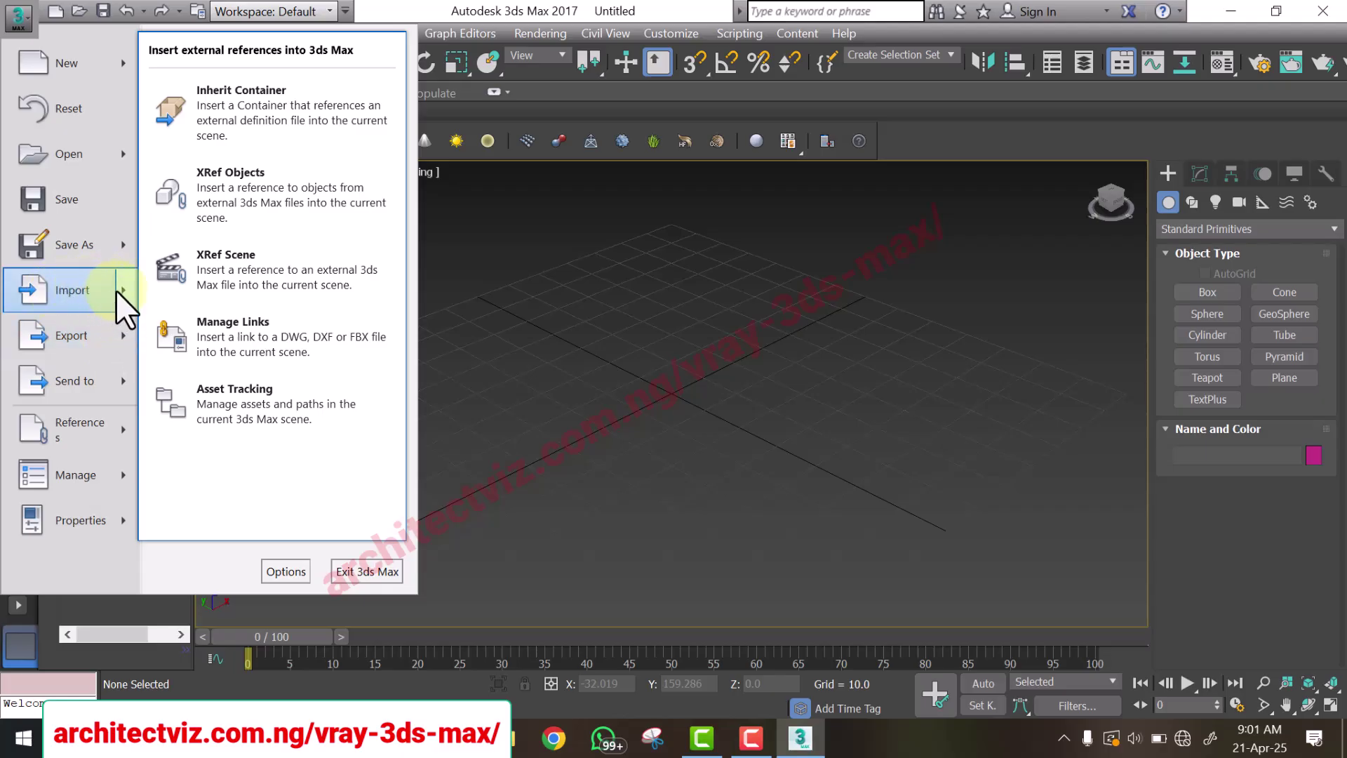
{"action": "mouse_move", "coordinate": [120, 290]}
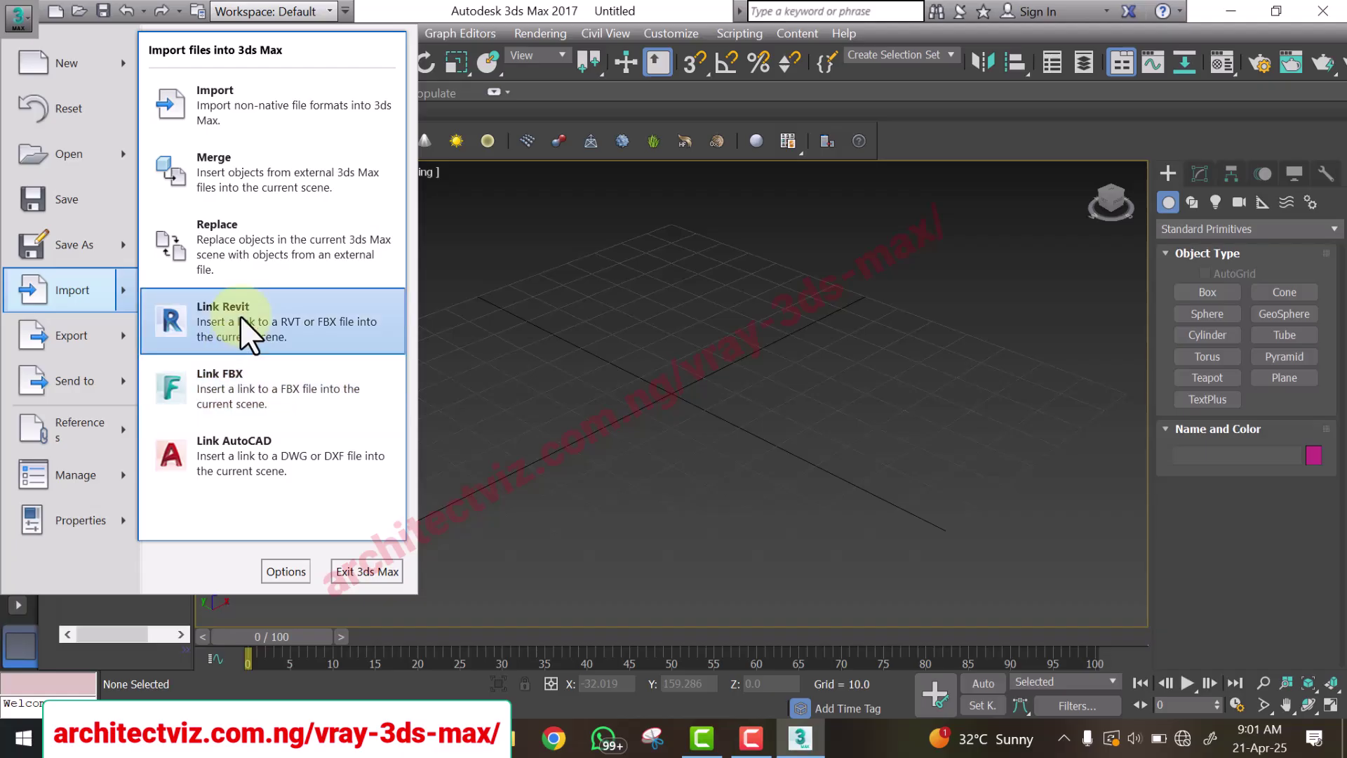
{"action": "left_click", "coordinate": [228, 389]}
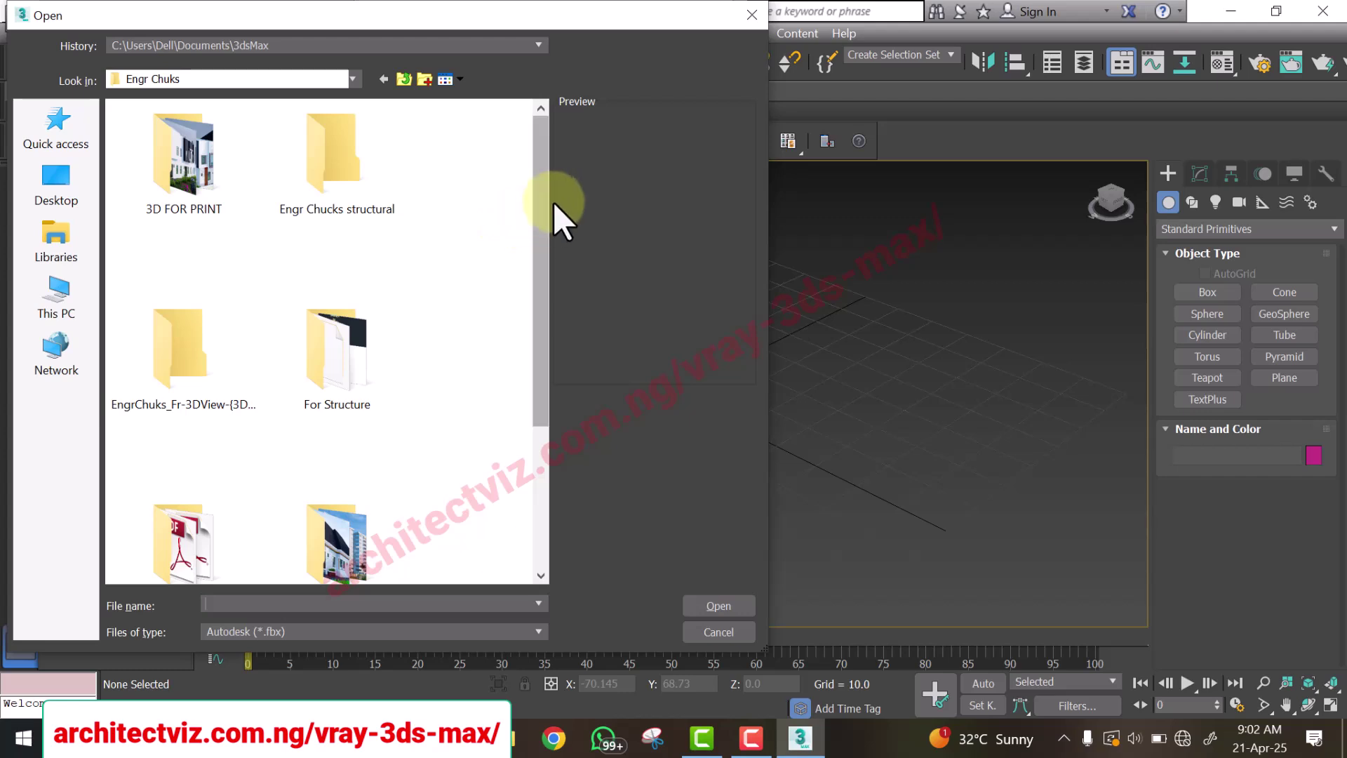
{"action": "left_click_drag", "start_coordinate": [547, 187], "coordinate": [400, 111]}
{"action": "double_click", "coordinate": [243, 197]}
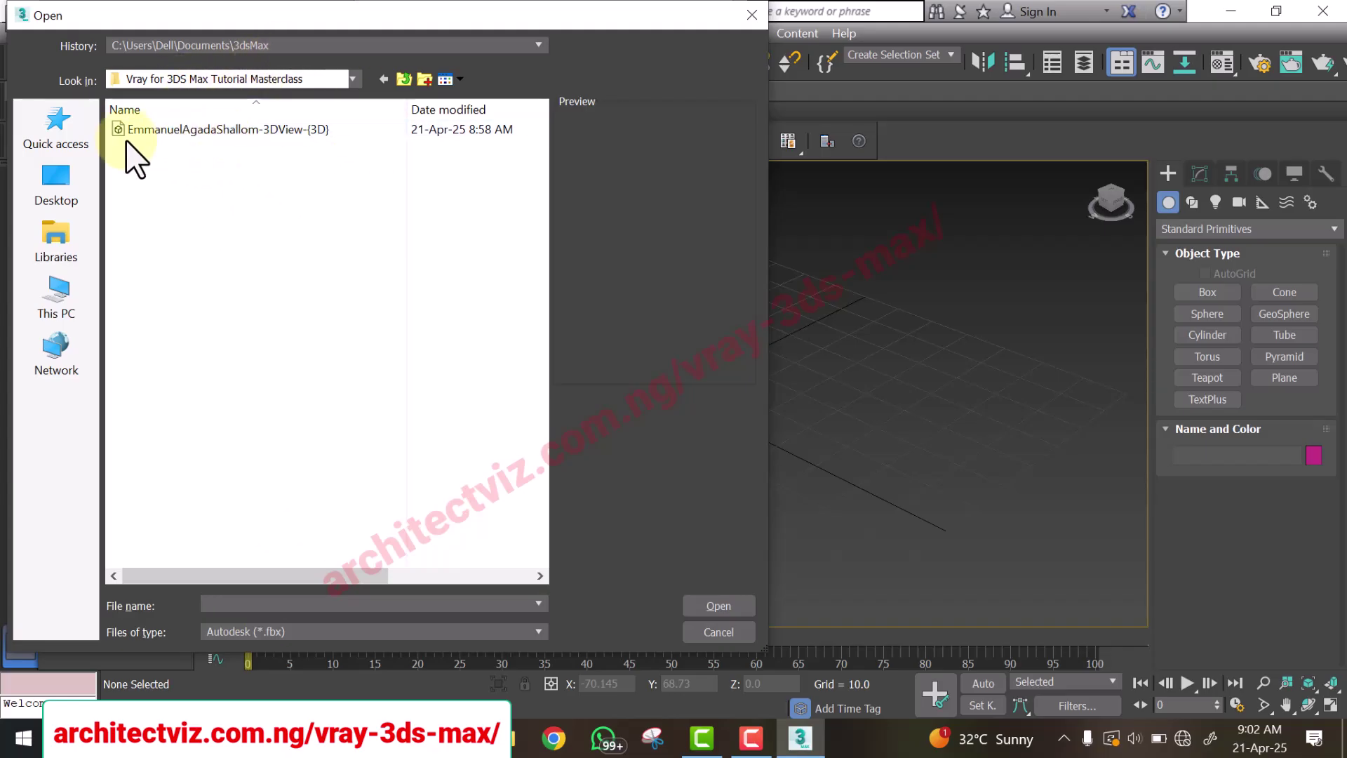
{"action": "left_click", "coordinate": [175, 130]}
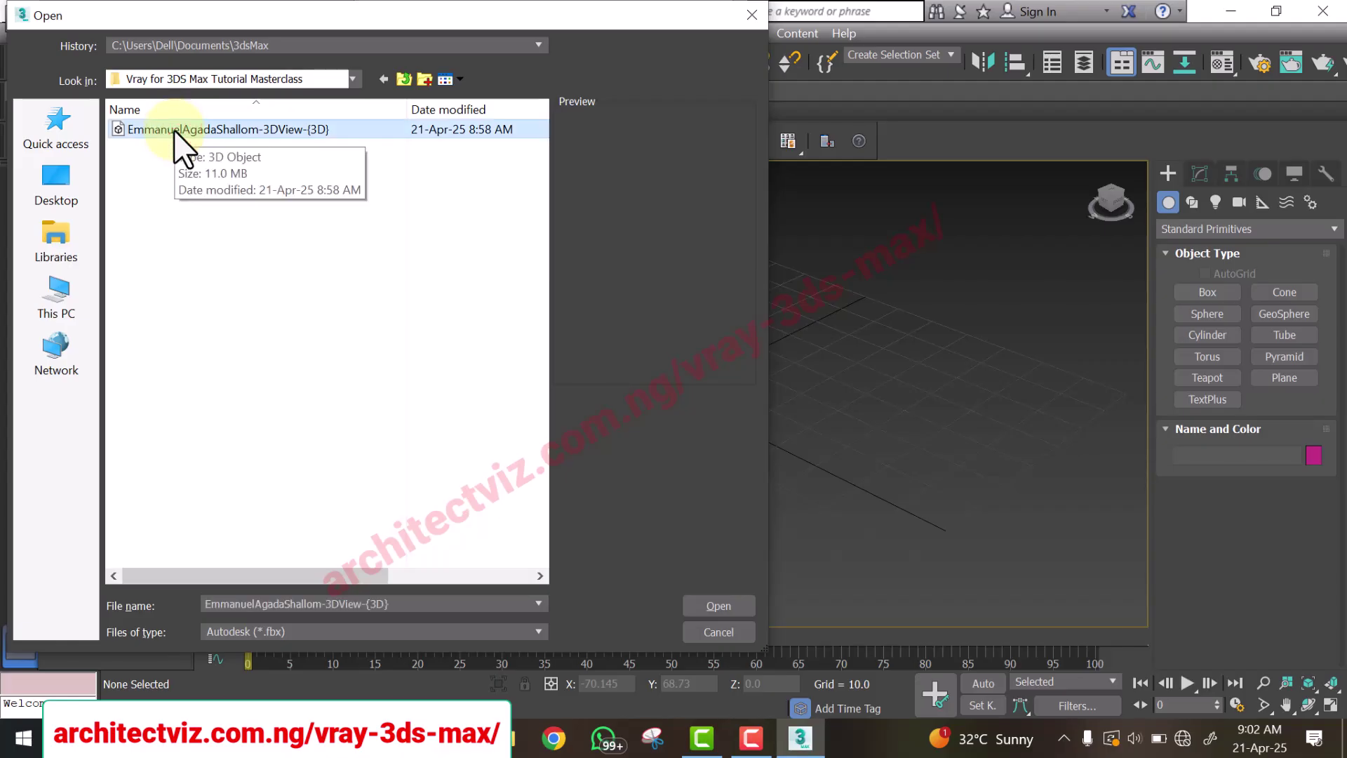
{"action": "left_click", "coordinate": [718, 608]}
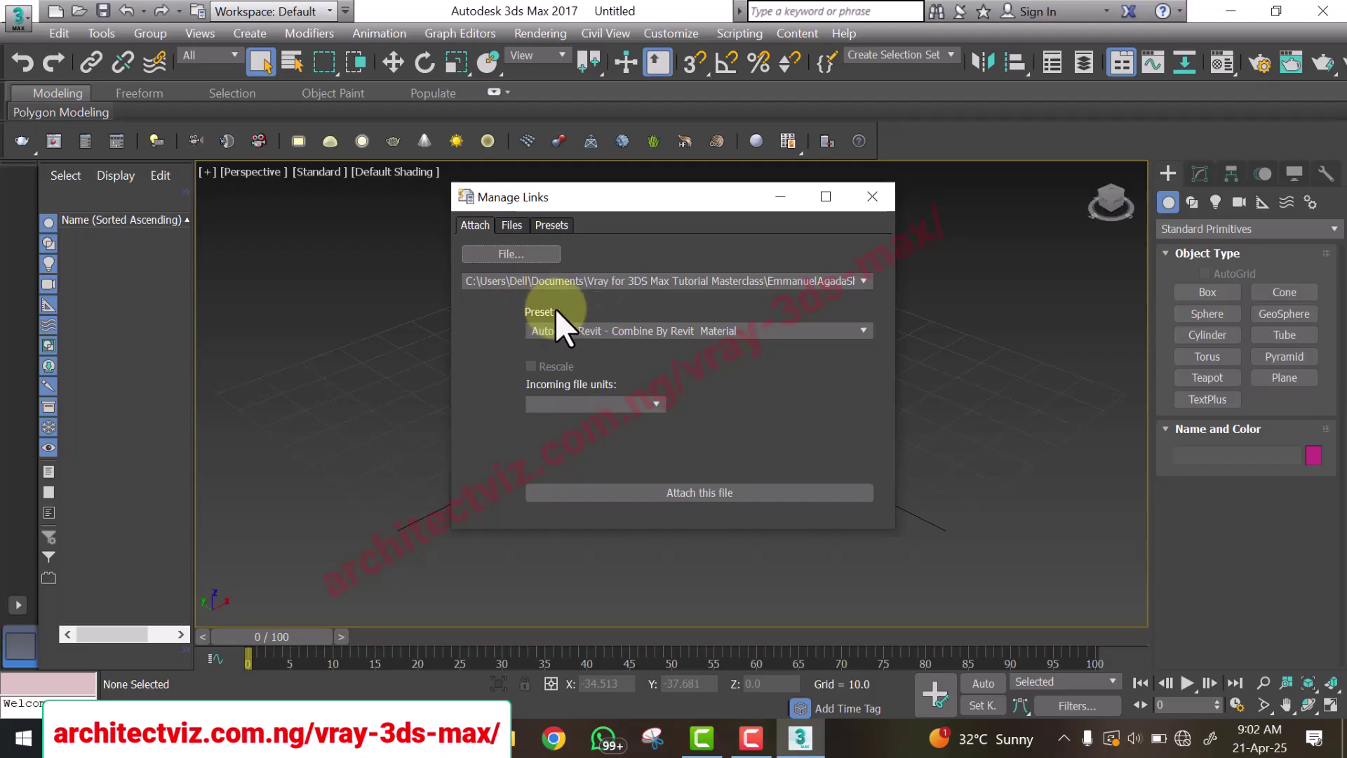
Attach the linked file with the Autodesk Revit - Combine By Revit Material preset and close Manage Links.
{"action": "left_click", "coordinate": [561, 330]}
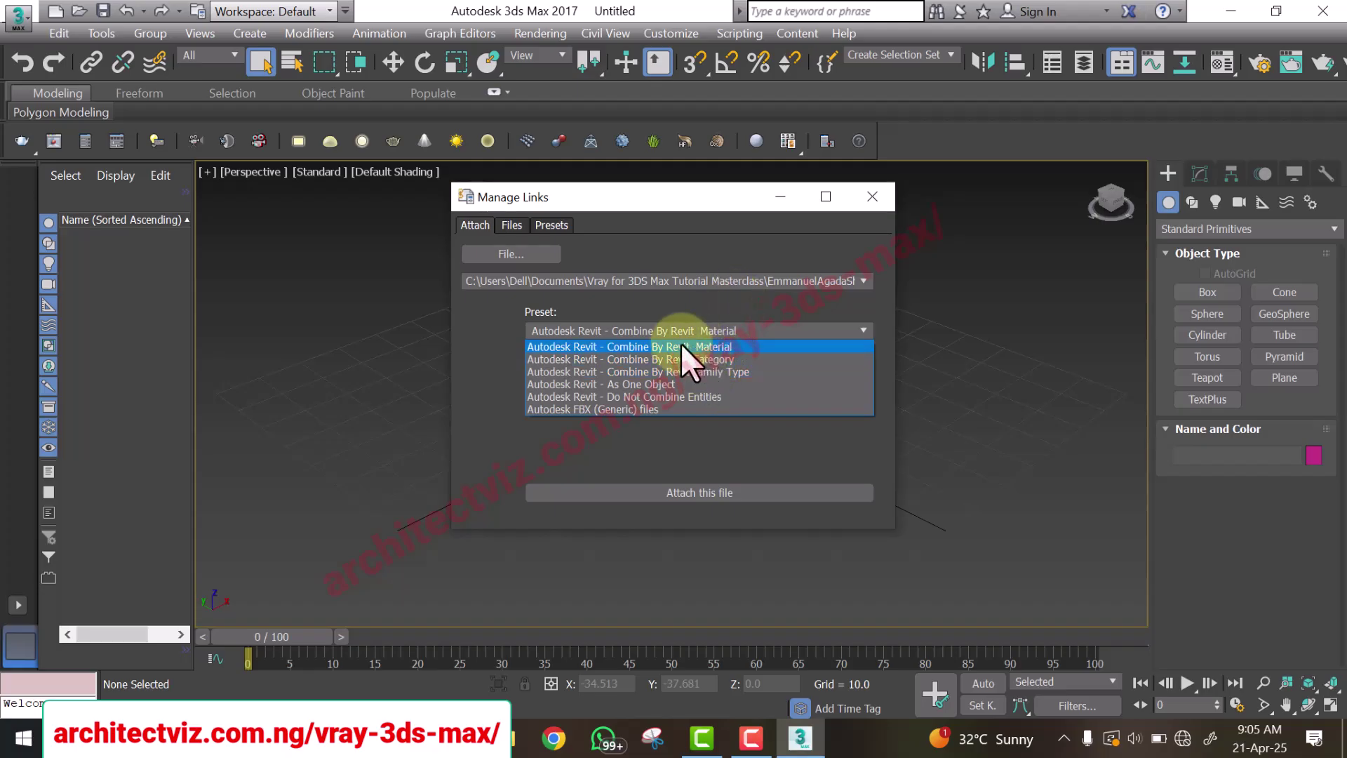
{"action": "left_click", "coordinate": [658, 345]}
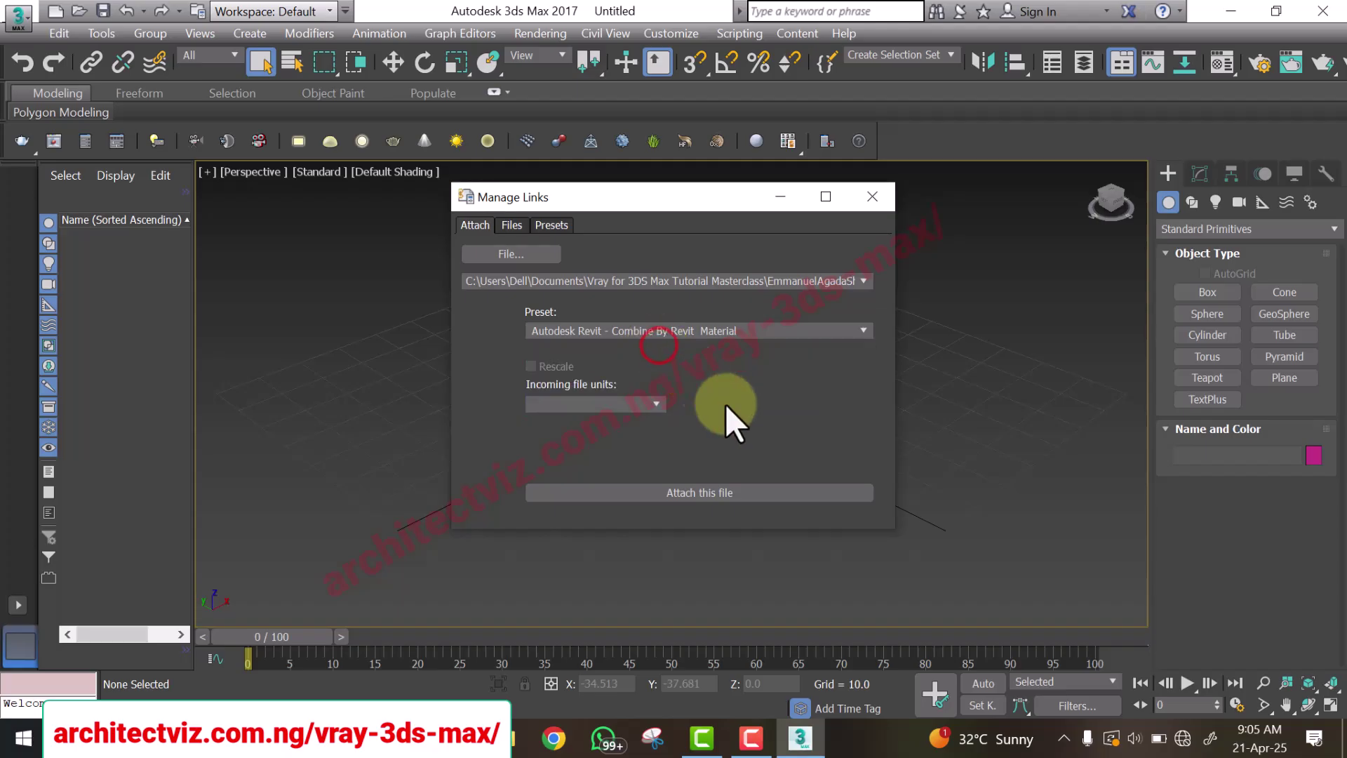
{"action": "left_click", "coordinate": [681, 491]}
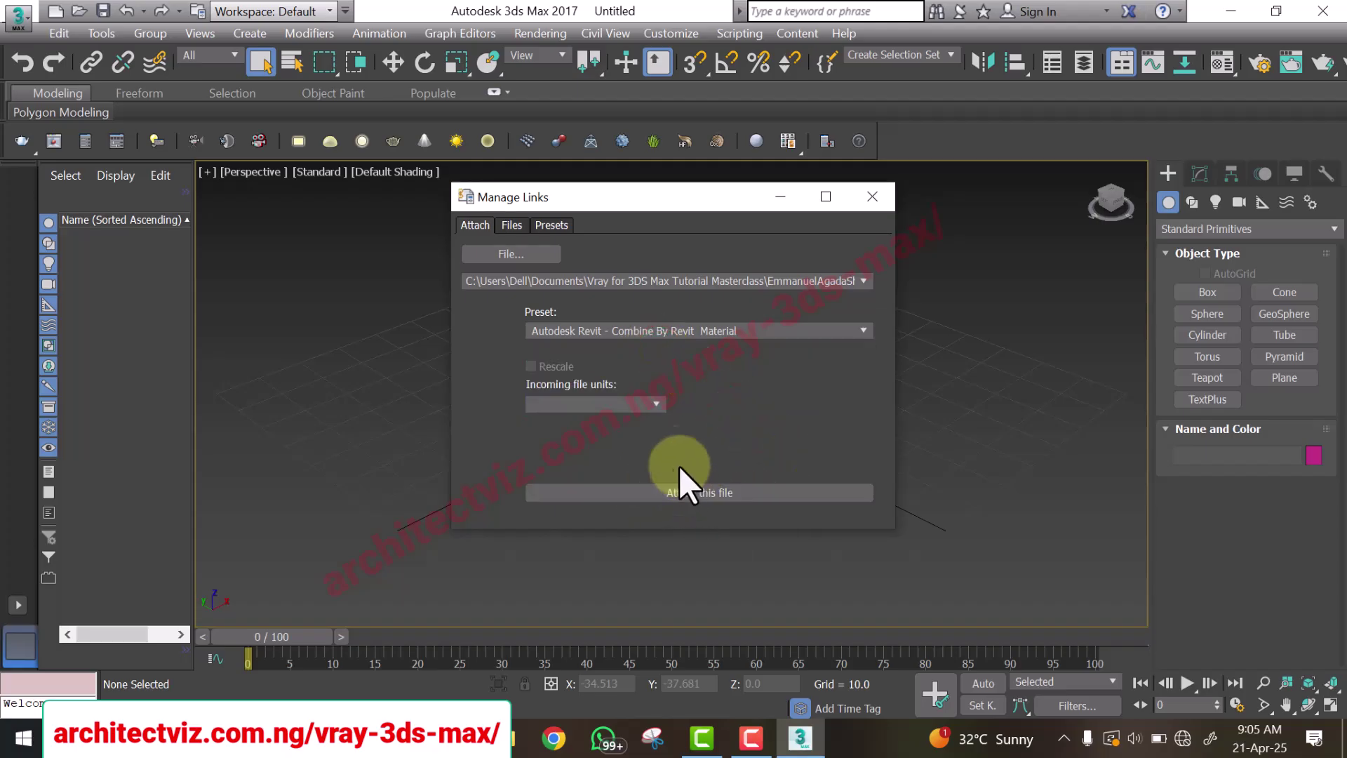
{"action": "left_click", "coordinate": [647, 398]}
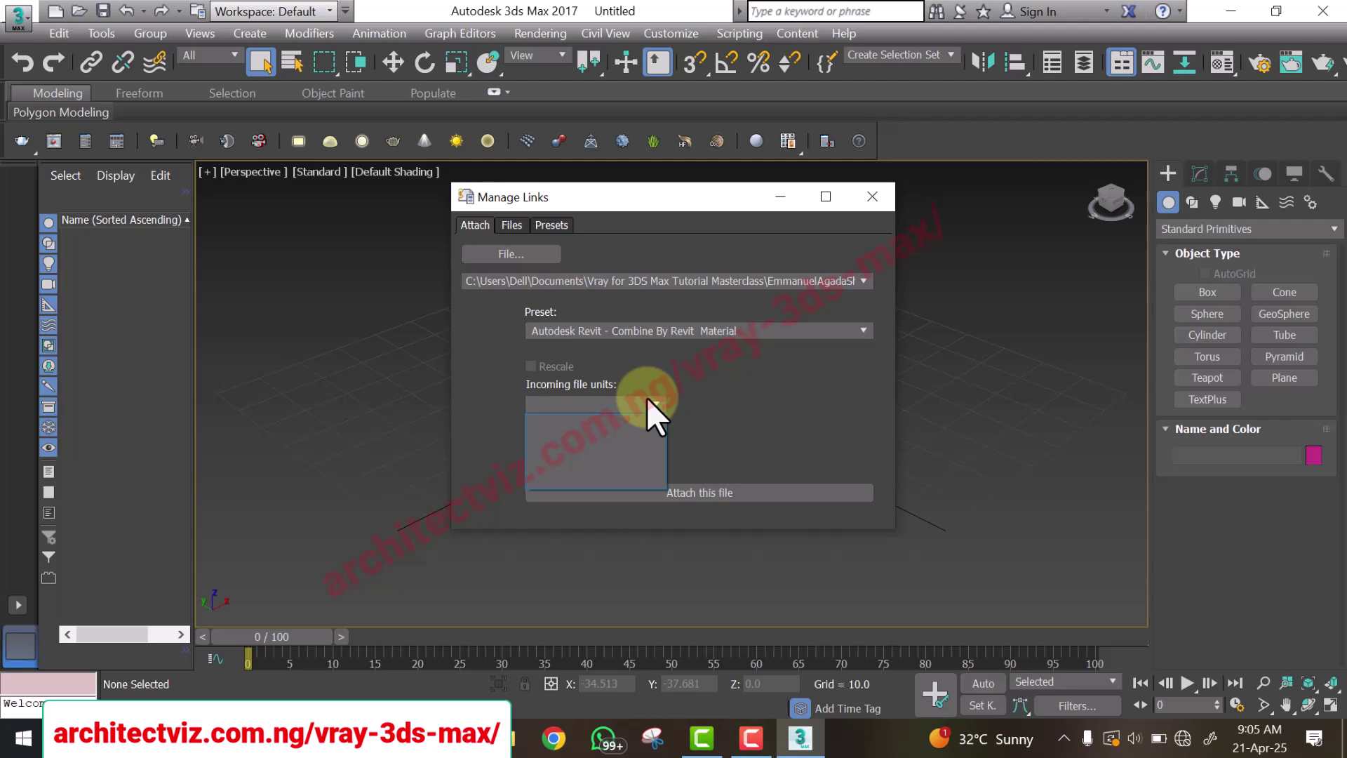
{"action": "left_click", "coordinate": [647, 397]}
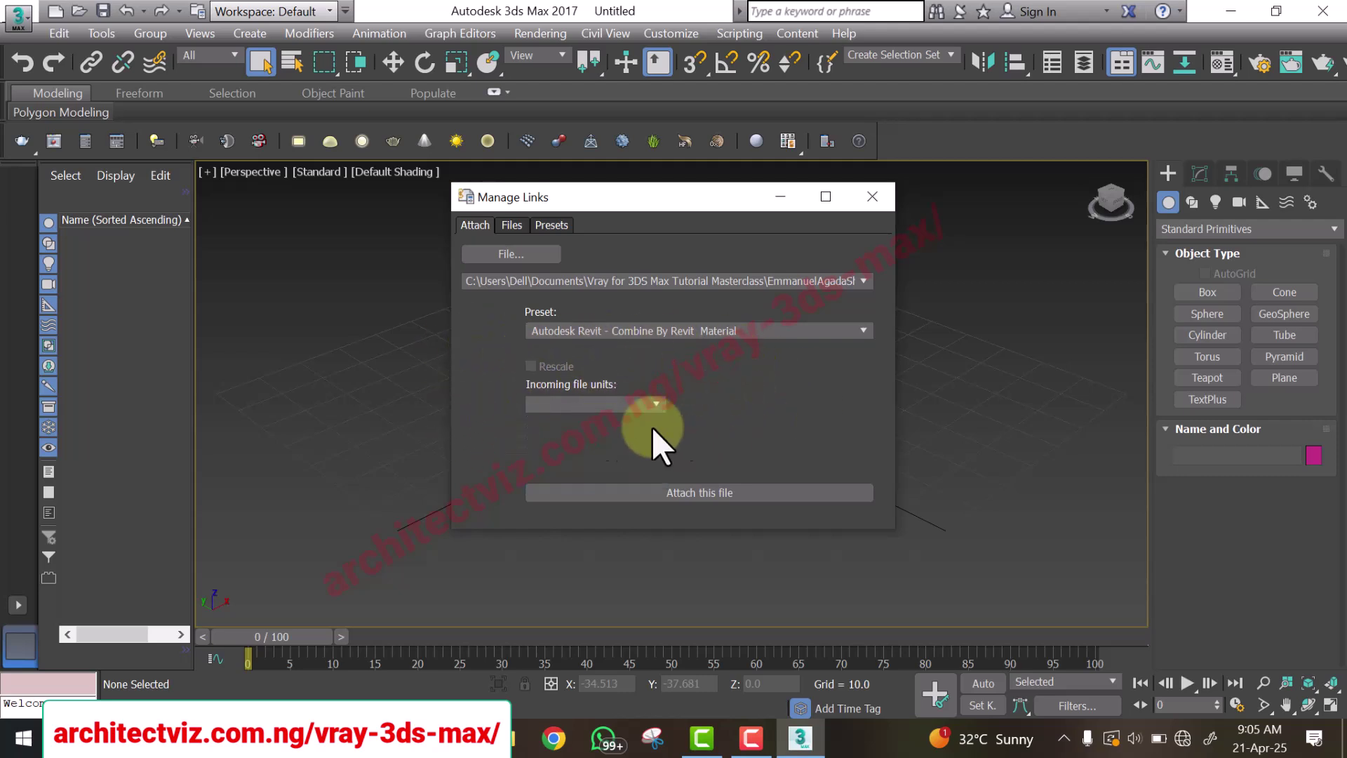
{"action": "left_click", "coordinate": [756, 491]}
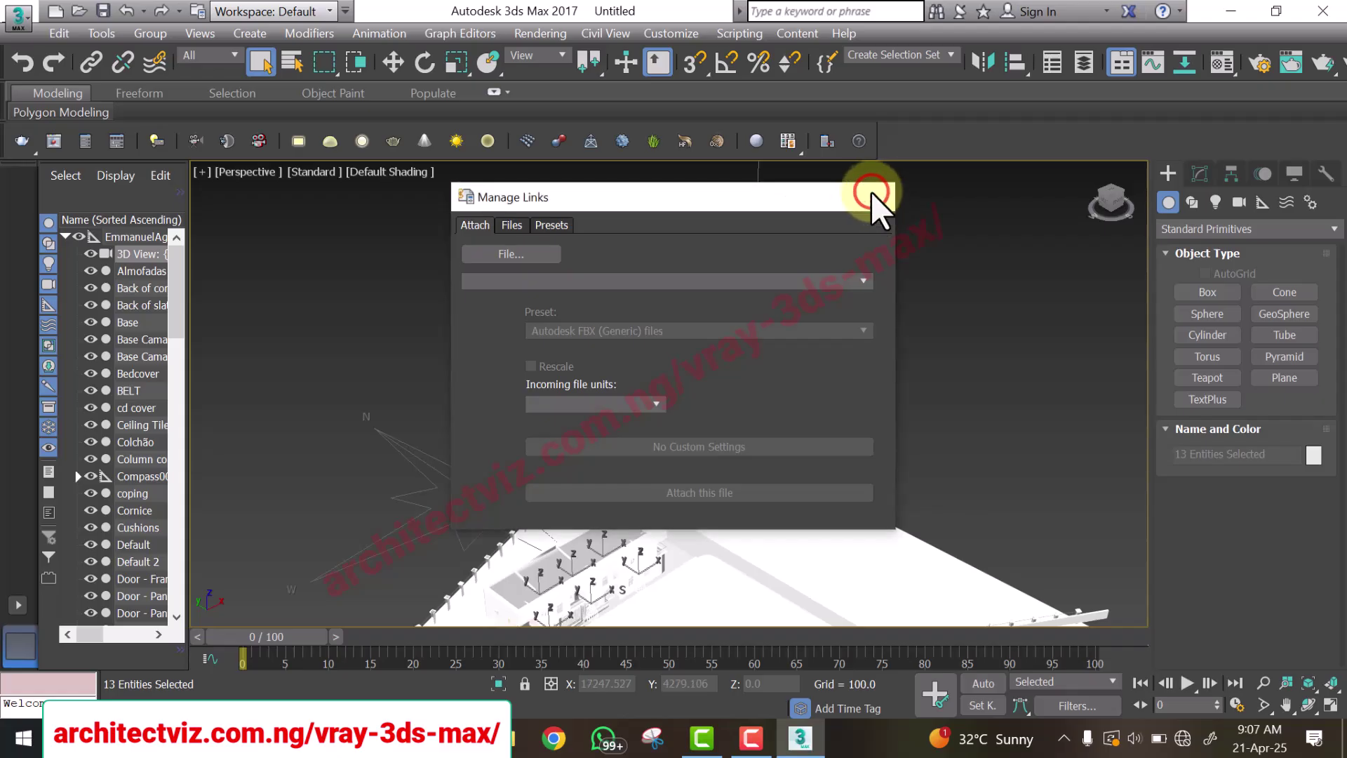
{"action": "left_click", "coordinate": [872, 197]}
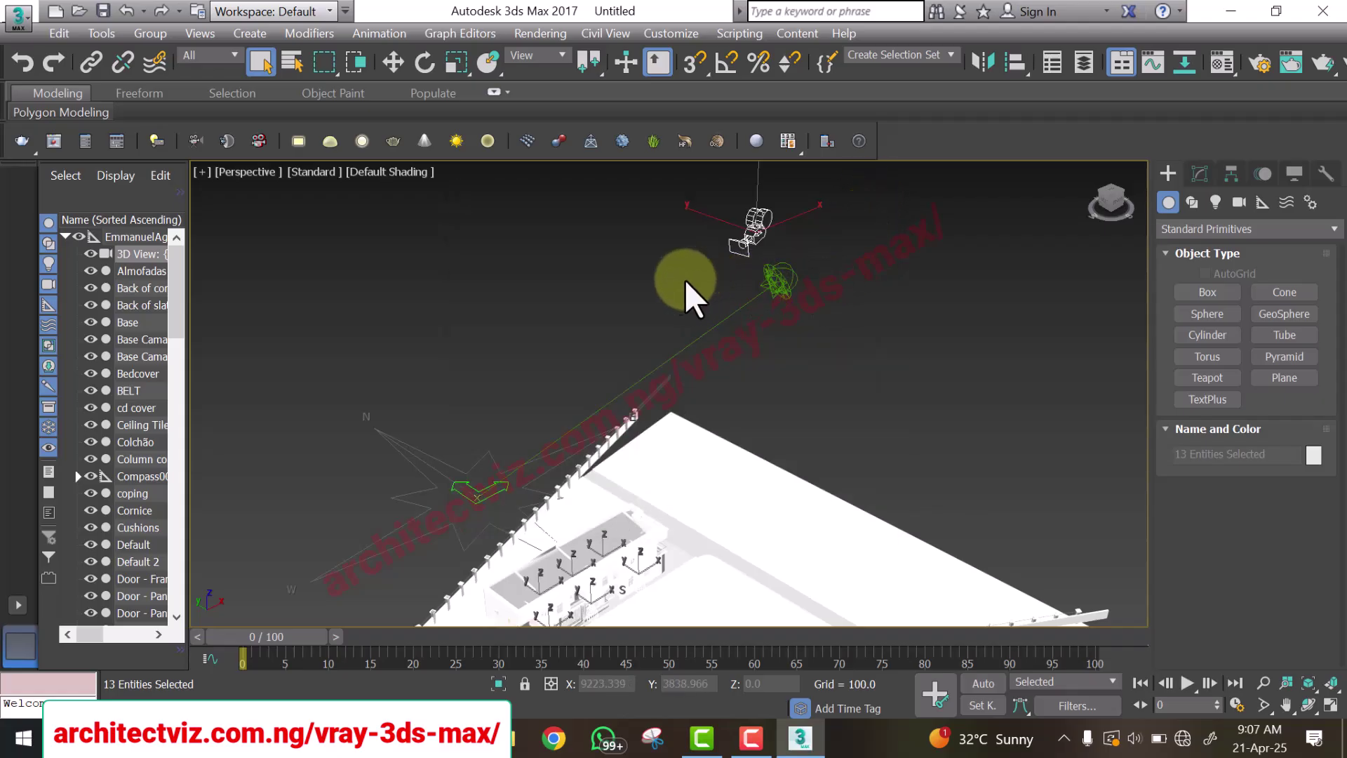
Delete the sun and sky system, the imported 3D view camera and the green link helper, keeping the building and site geometry.
{"action": "scroll", "coordinate": [637, 302], "scroll_direction": "down", "scroll_amount": 5}
{"action": "scroll", "coordinate": [641, 308], "scroll_direction": "up", "scroll_amount": 5}
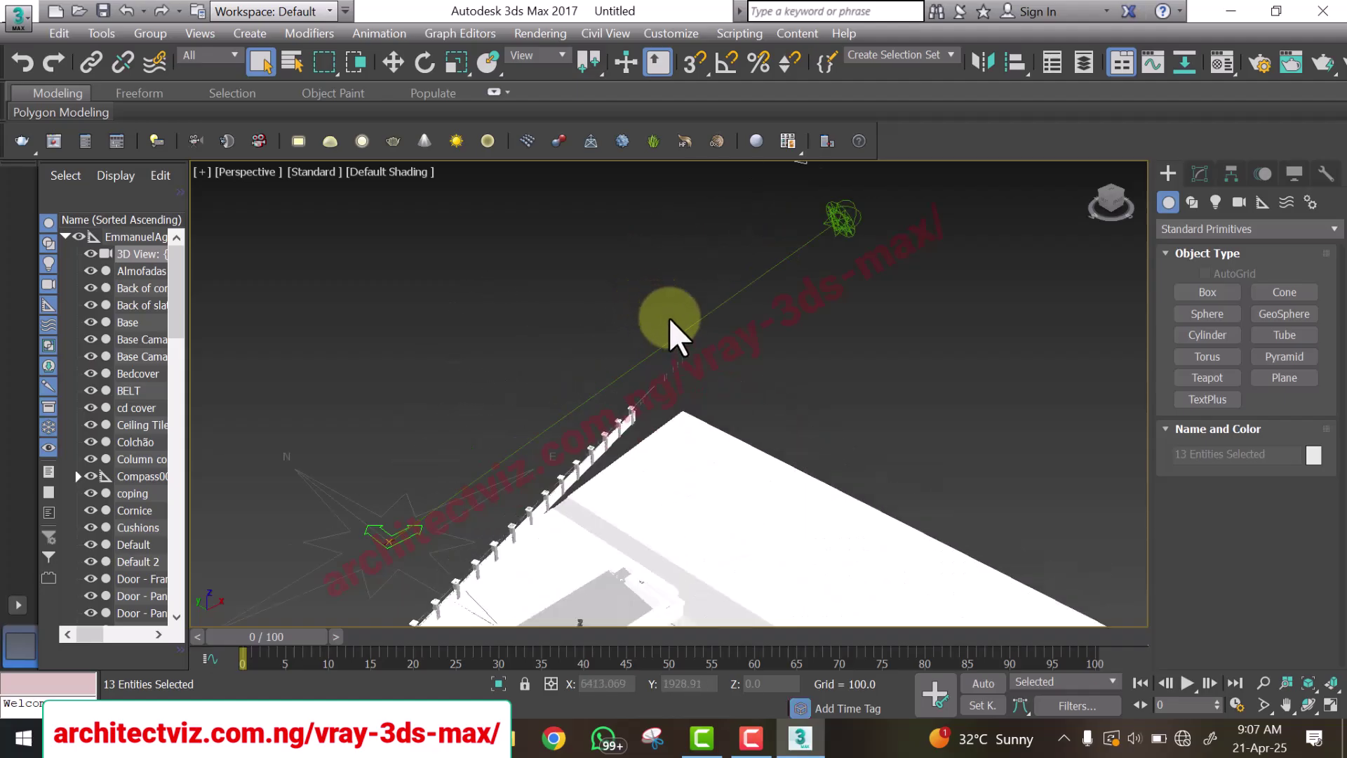
{"action": "scroll", "coordinate": [674, 325], "scroll_direction": "down", "scroll_amount": 2}
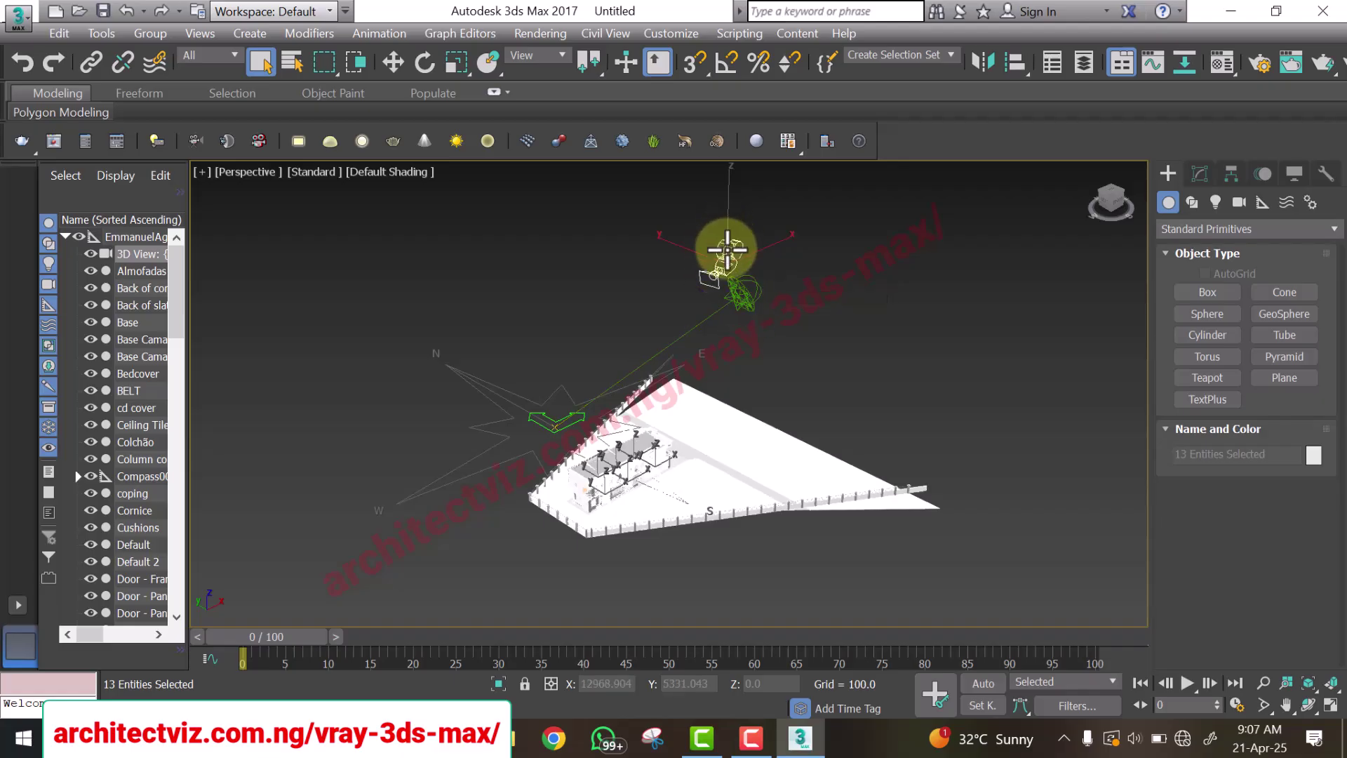
{"action": "left_click", "coordinate": [734, 293]}
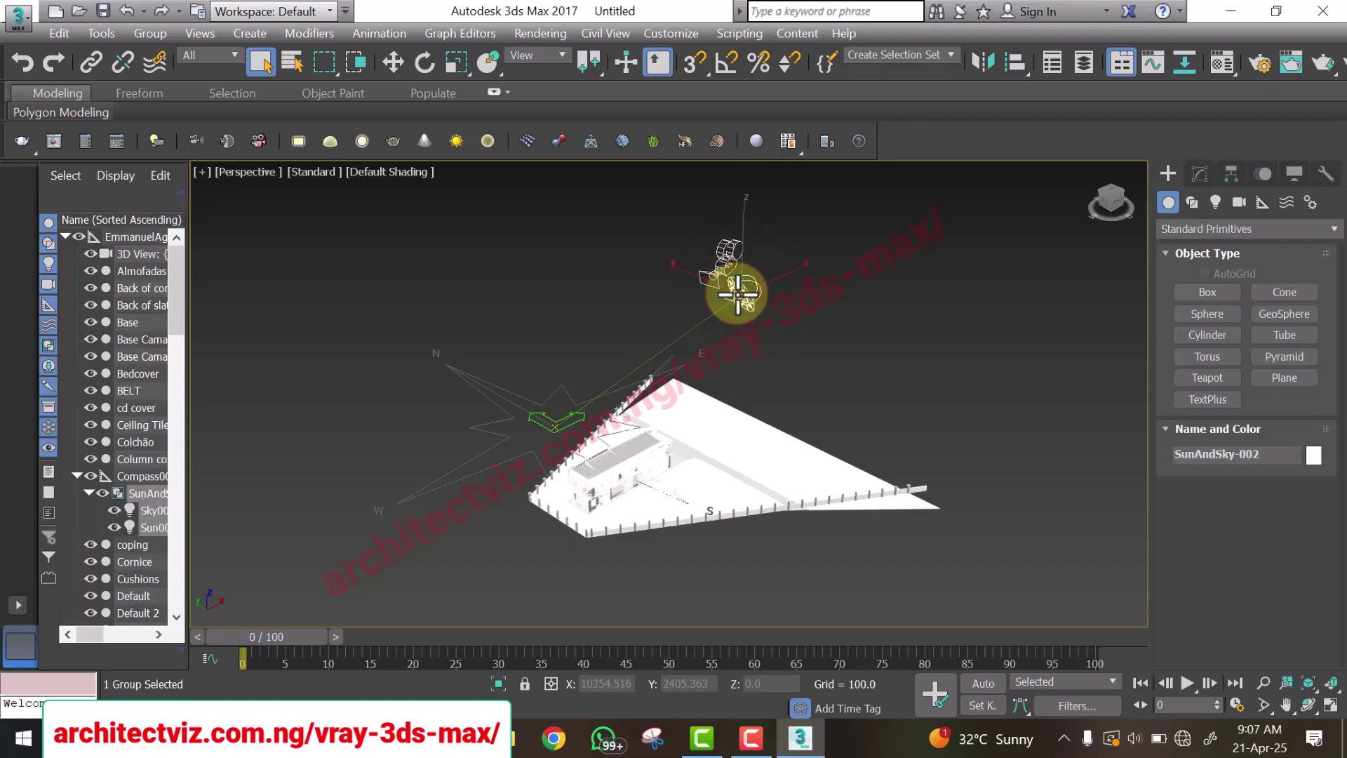
{"action": "key", "text": "Delete"}
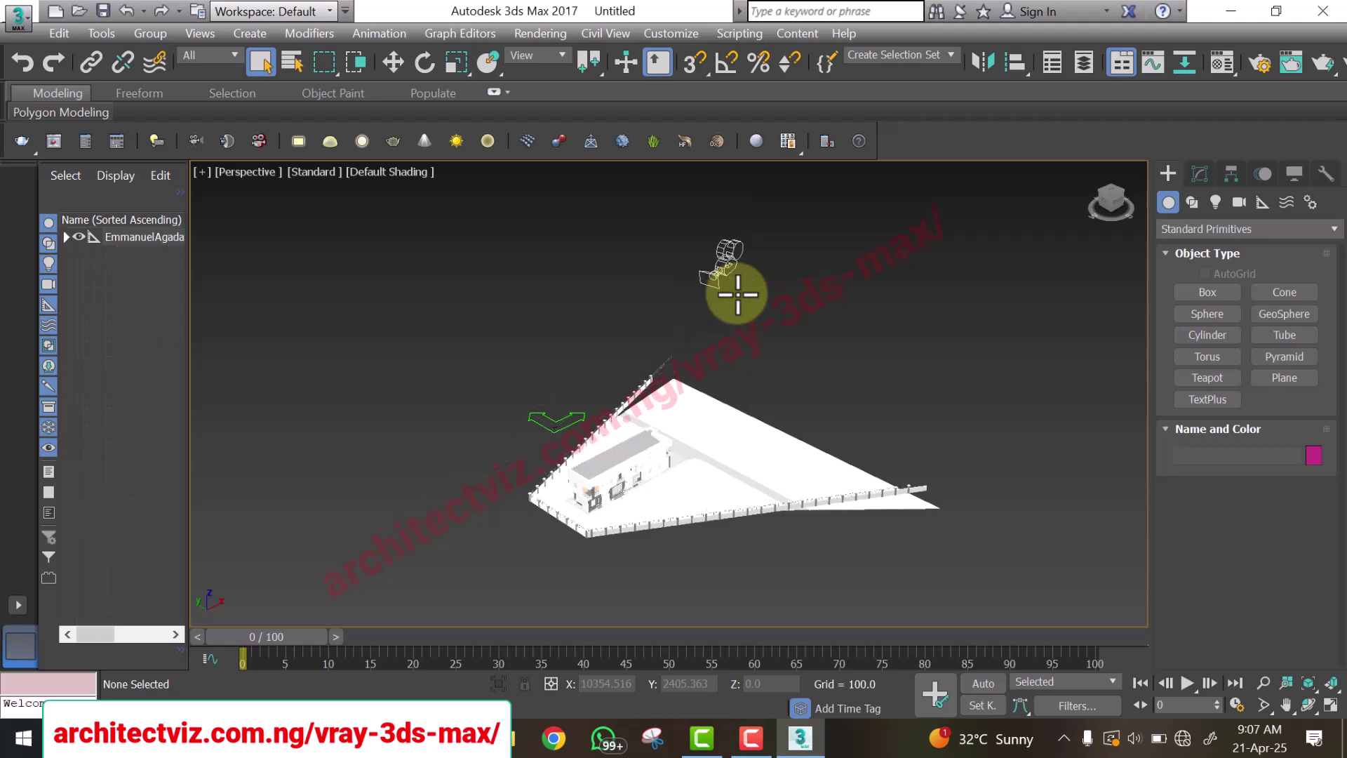
{"action": "left_click", "coordinate": [733, 254]}
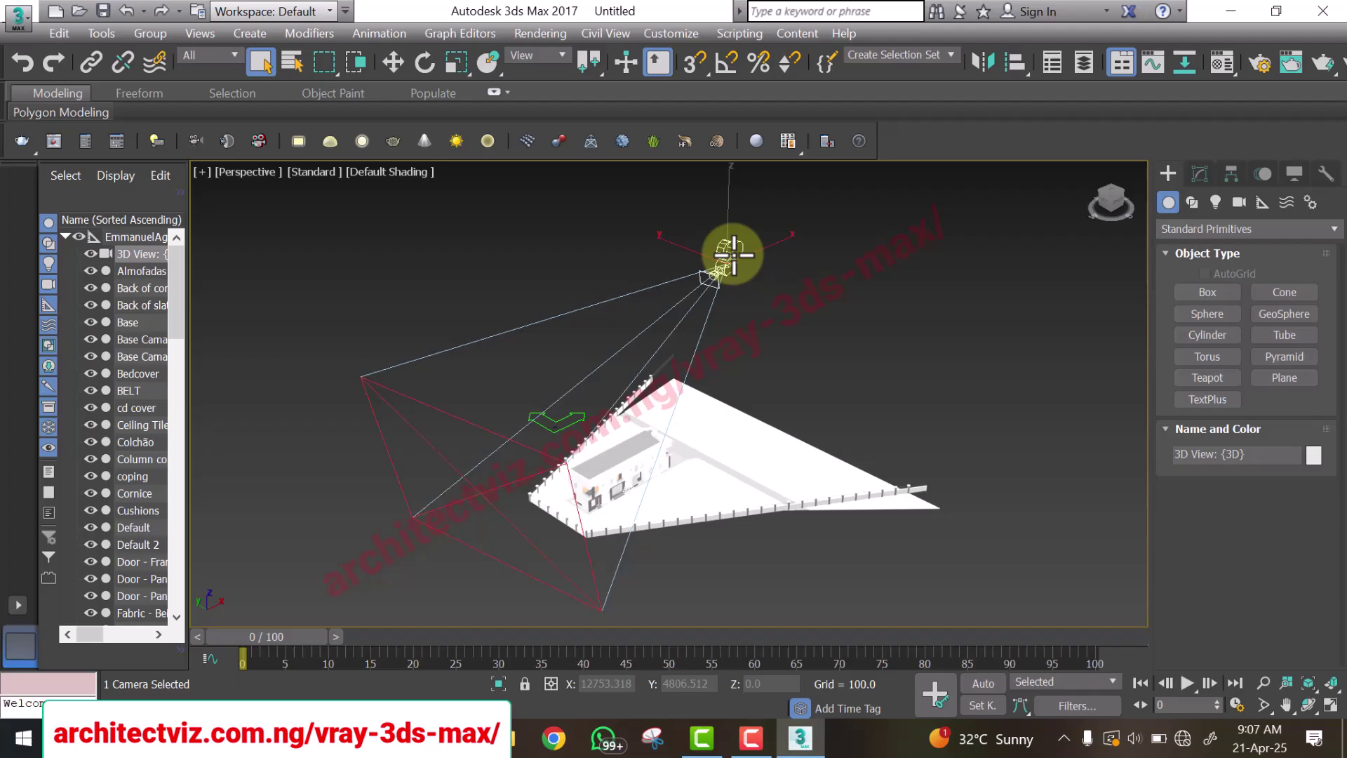
{"action": "key", "text": "Delete"}
{"action": "scroll", "coordinate": [588, 407], "scroll_direction": "up", "scroll_amount": 10}
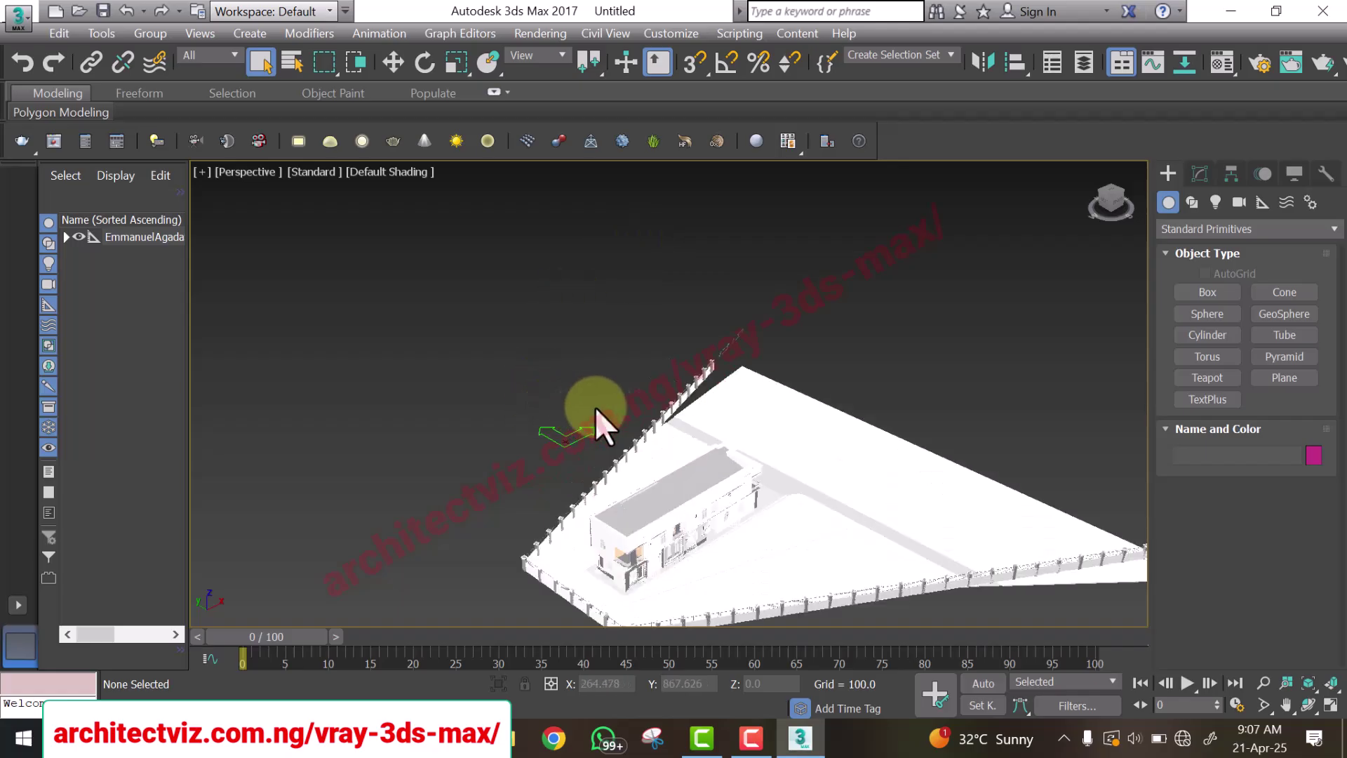
{"action": "scroll", "coordinate": [579, 431], "scroll_direction": "down", "scroll_amount": 10}
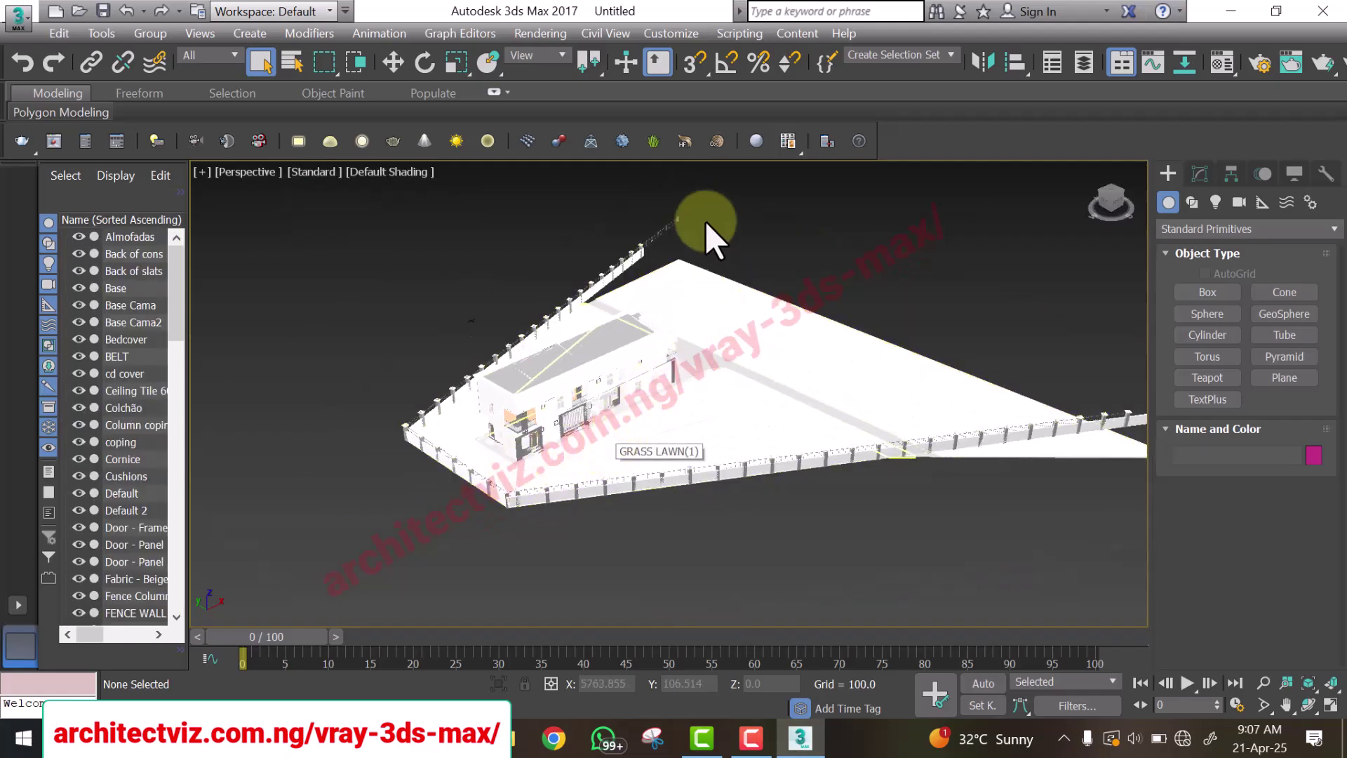
{"action": "scroll", "coordinate": [501, 352], "scroll_direction": "up", "scroll_amount": 4}
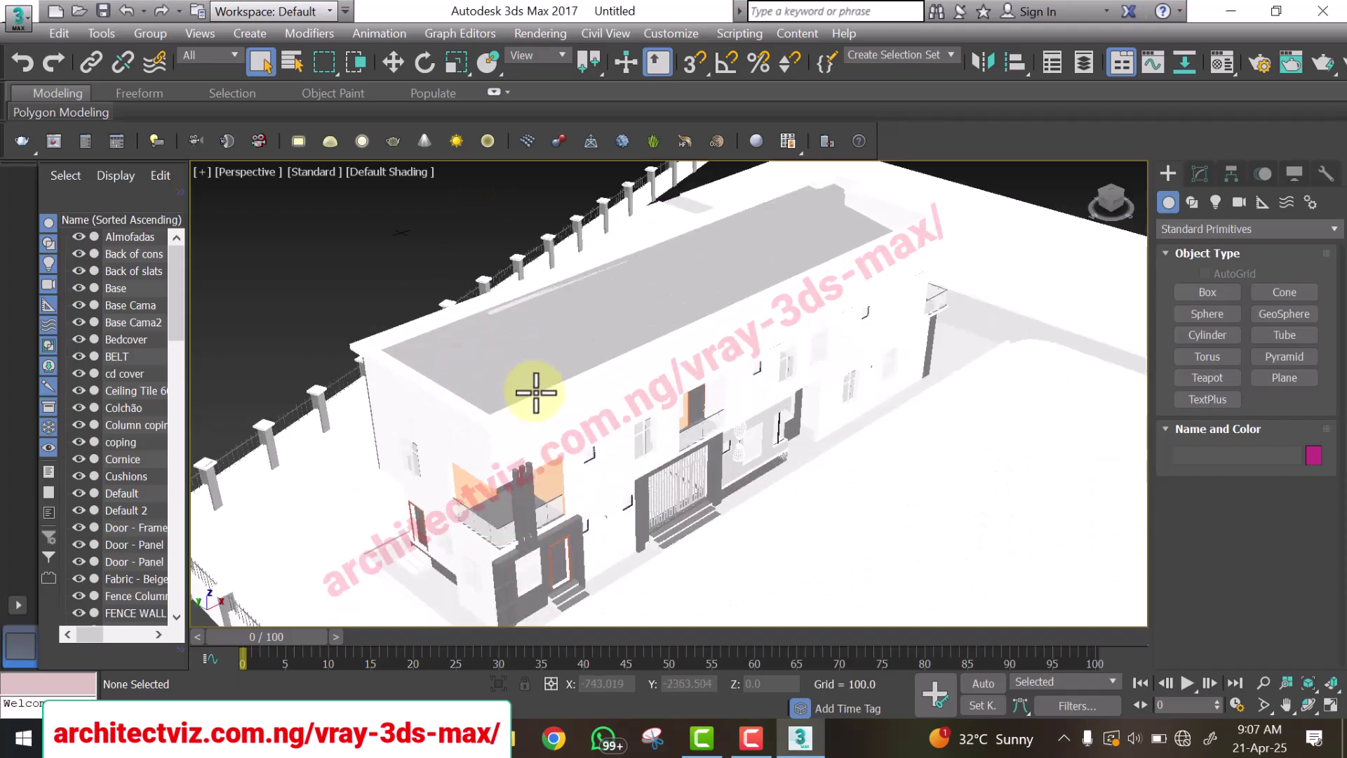
{"action": "scroll", "coordinate": [432, 465], "scroll_direction": "down", "scroll_amount": 4}
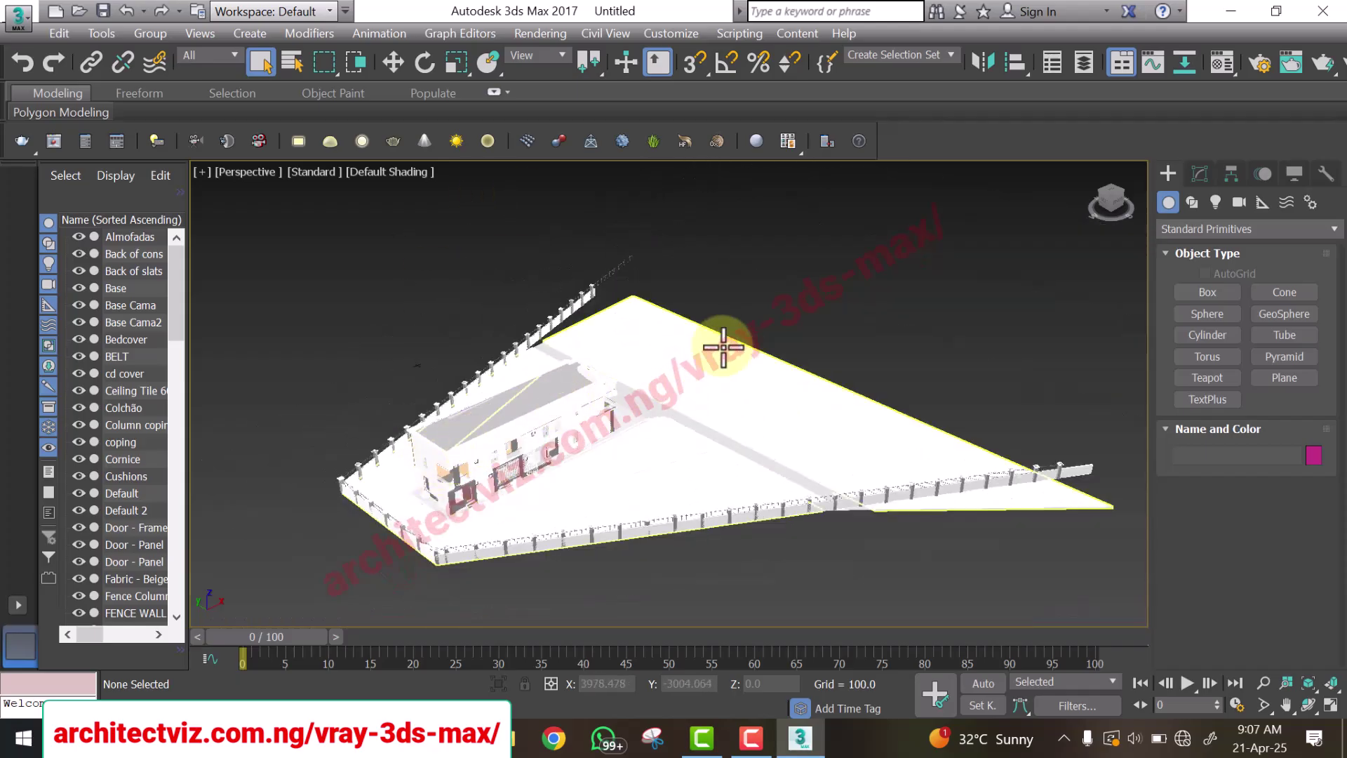